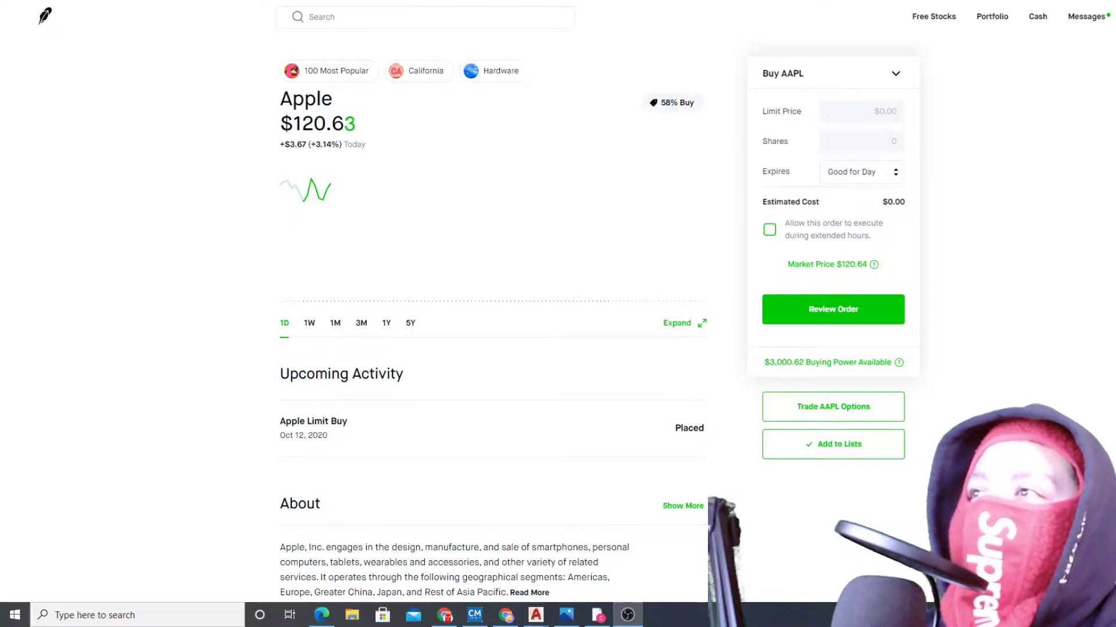
# Step: Switch from Robinhood's Apple page to the TradingView AAPL 30-minute chart with Alt+Tab
pyautogui.hotkey('alt', 'Tab')
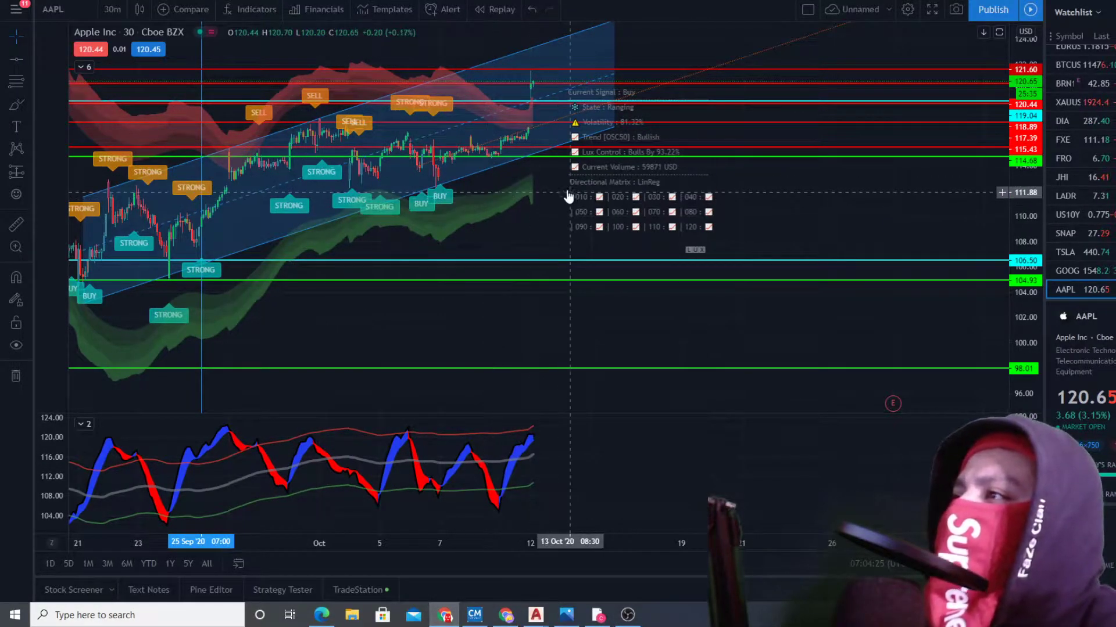
# Step: Pan the TradingView AAPL chart toward the latest candles, then bring Traders Elite Pro forward
pyautogui.moveTo(552, 172); pyautogui.dragTo(494, 176)
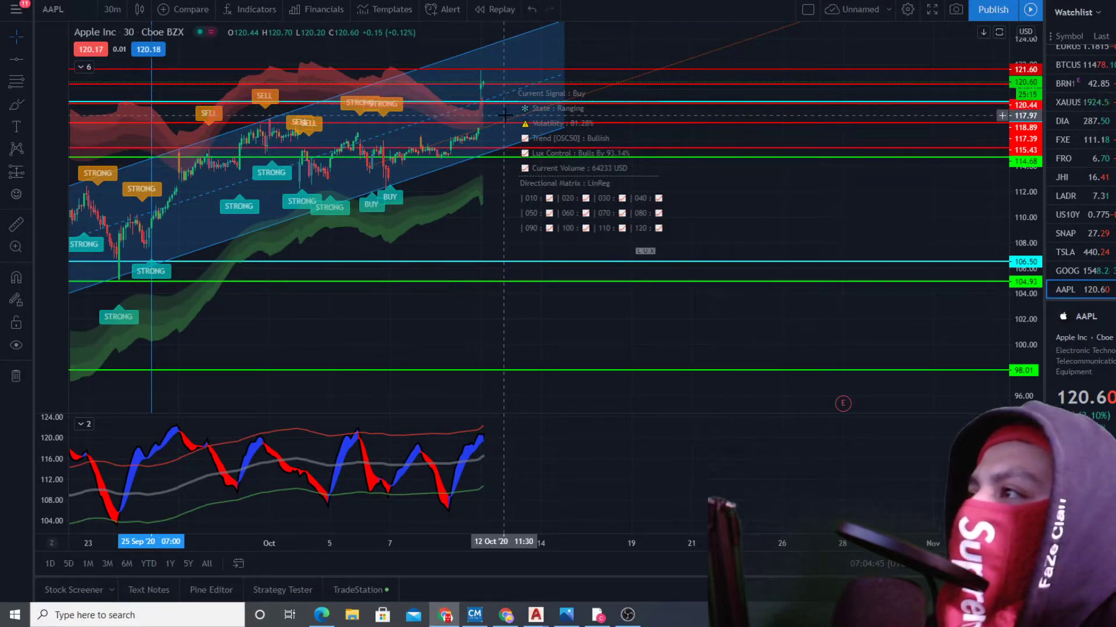
pyautogui.moveTo(504, 115); pyautogui.dragTo(351, 141)
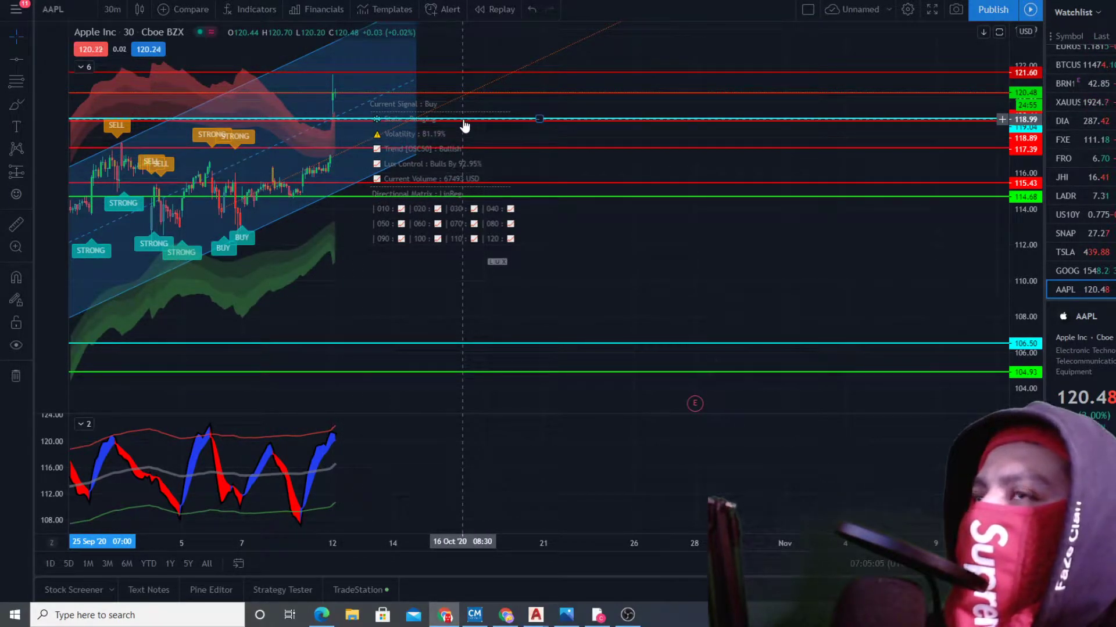
pyautogui.moveTo(473, 616)
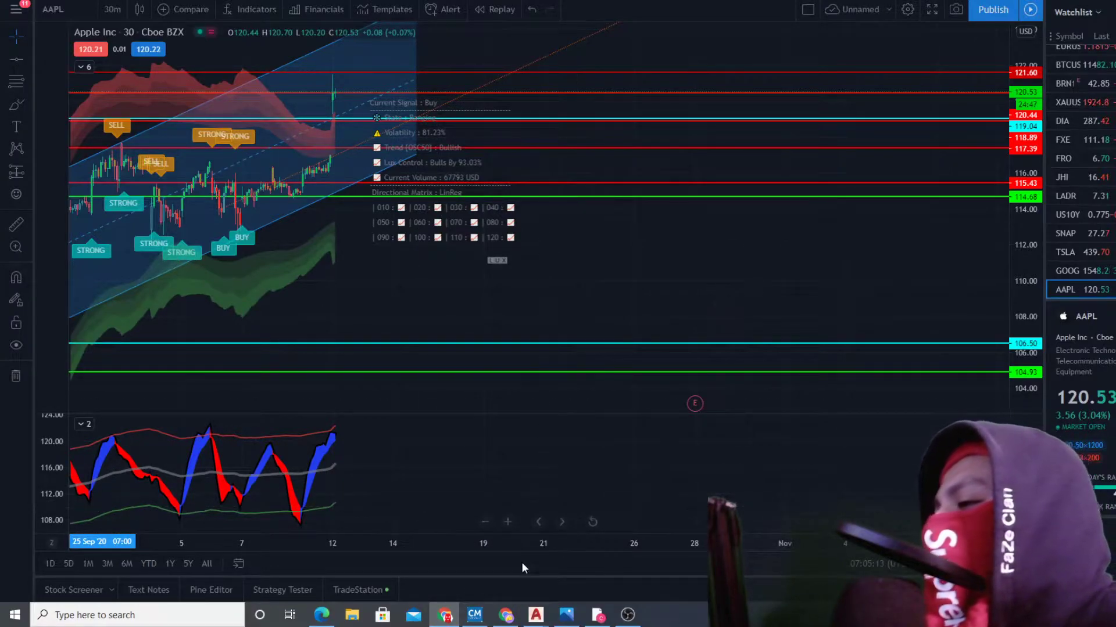
pyautogui.click(474, 616)
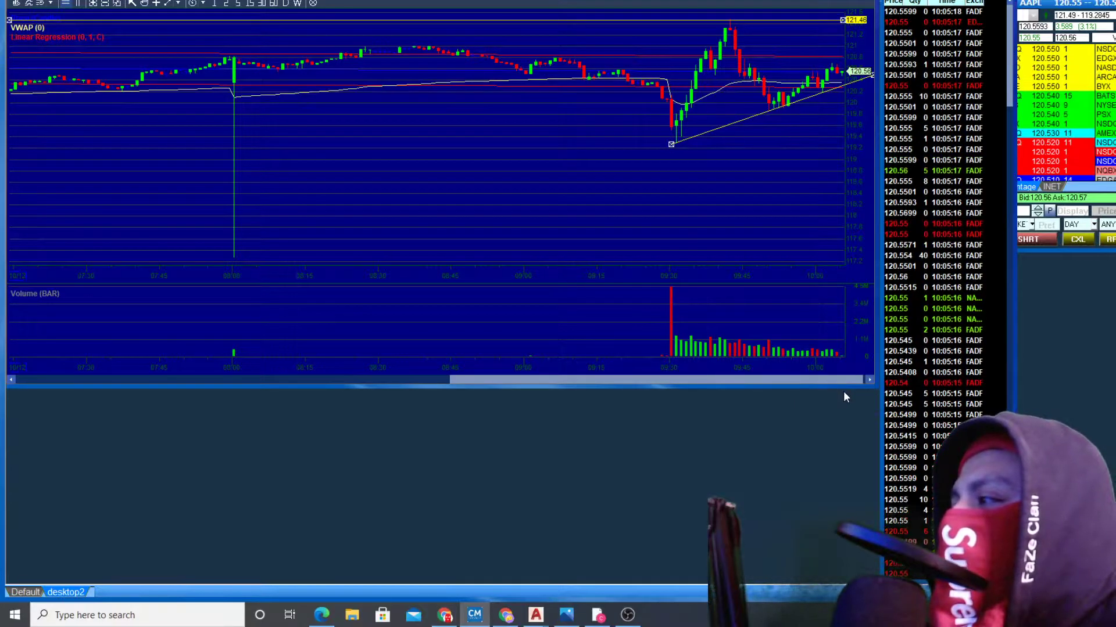
# Step: Make the AAPL chart window taller and zoom in on the morning candles
pyautogui.moveTo(854, 387); pyautogui.dragTo(854, 582)
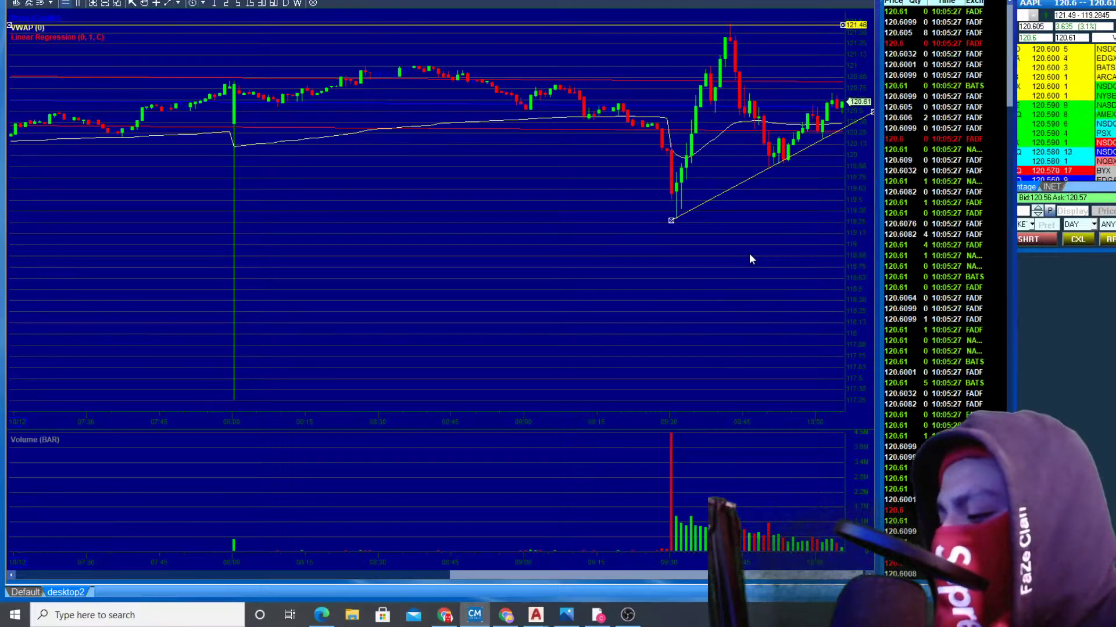
pyautogui.scroll(3, 748, 253)
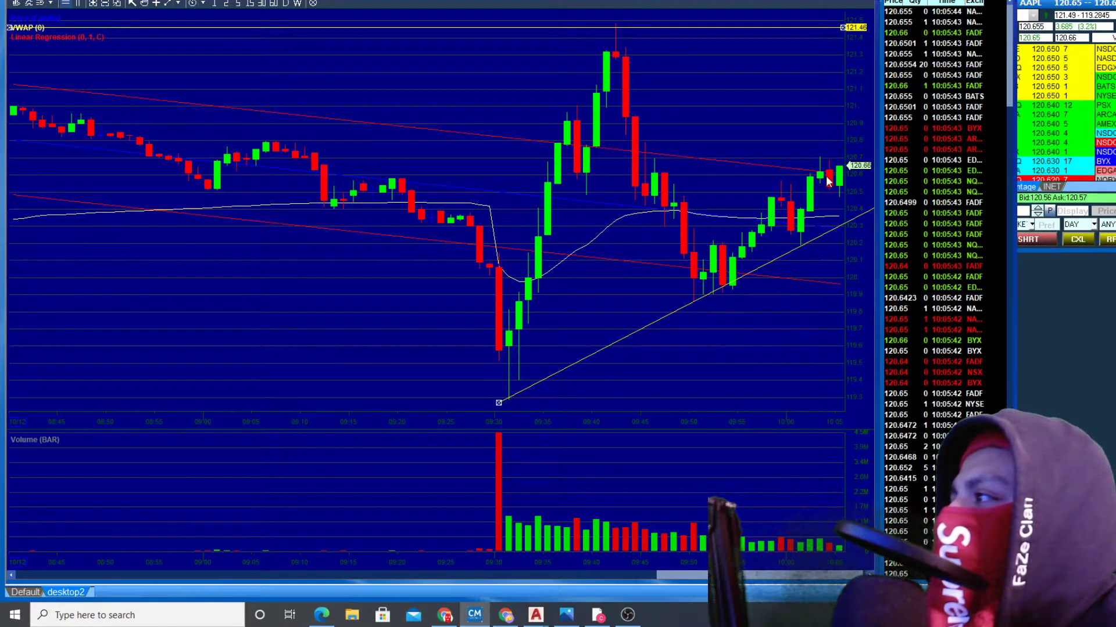
# Step: Deselect the trendline, zoom the chart out to more bars, and return to TradingView
pyautogui.click(760, 302)
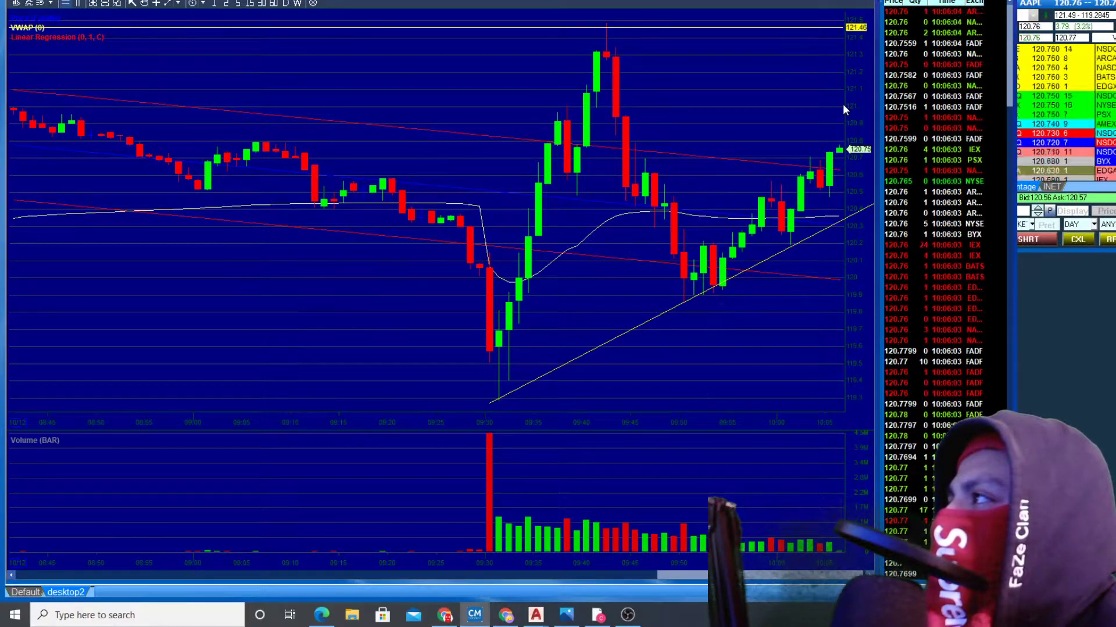
pyautogui.scroll(-2, 843, 103)
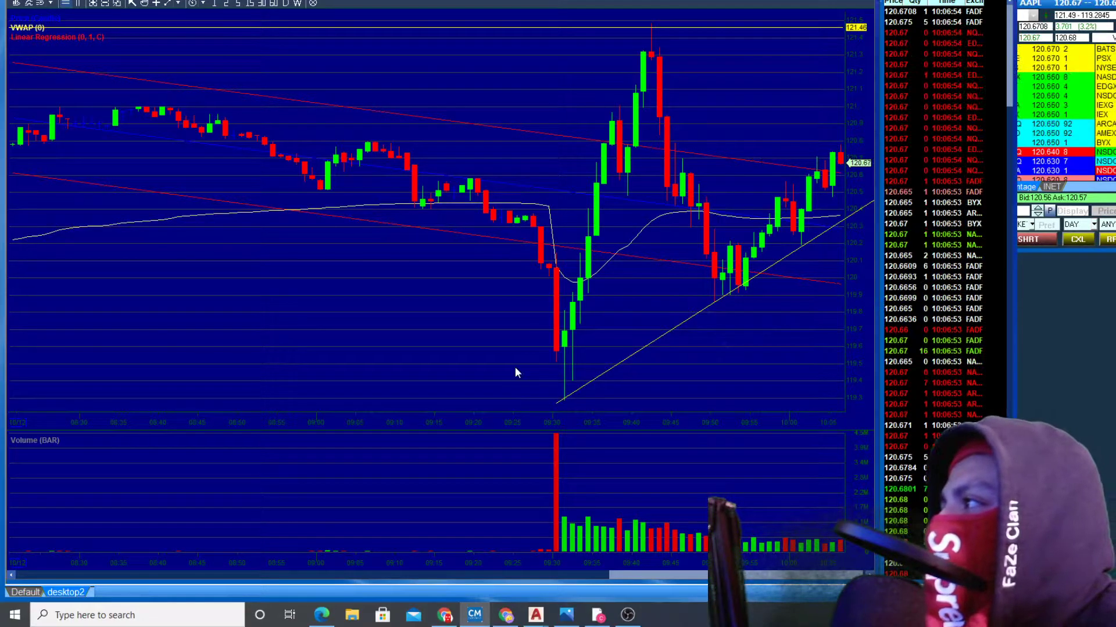
pyautogui.click(452, 619)
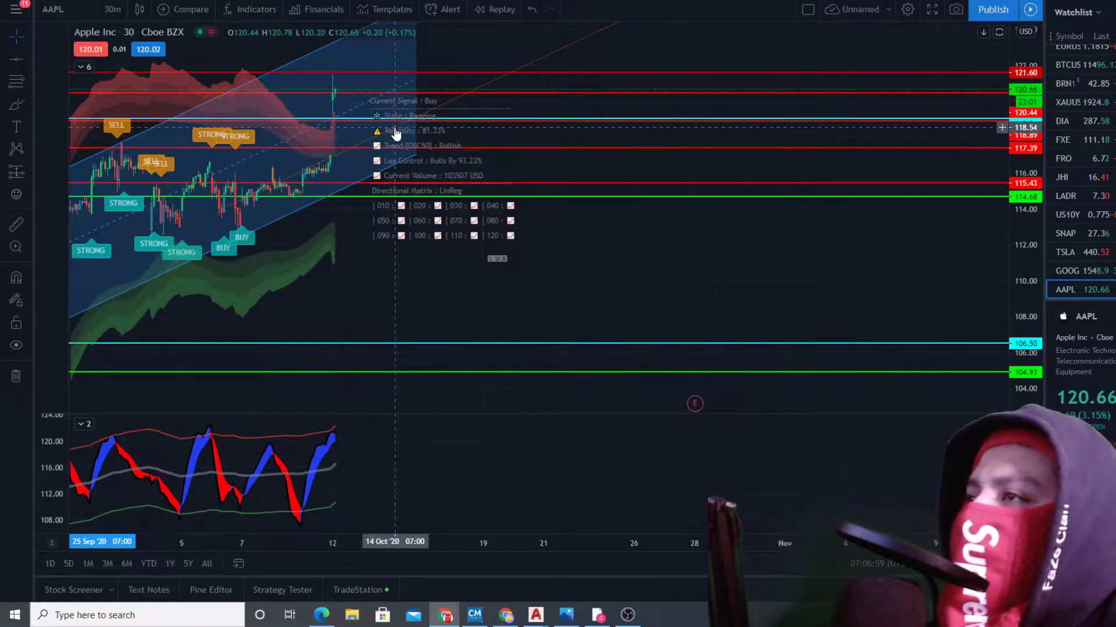
# Step: Try the daily interval, dismiss the upgrade offer, then set the AAPL chart to 1-minute
pyautogui.click(123, 9)
pyautogui.click(124, 46)
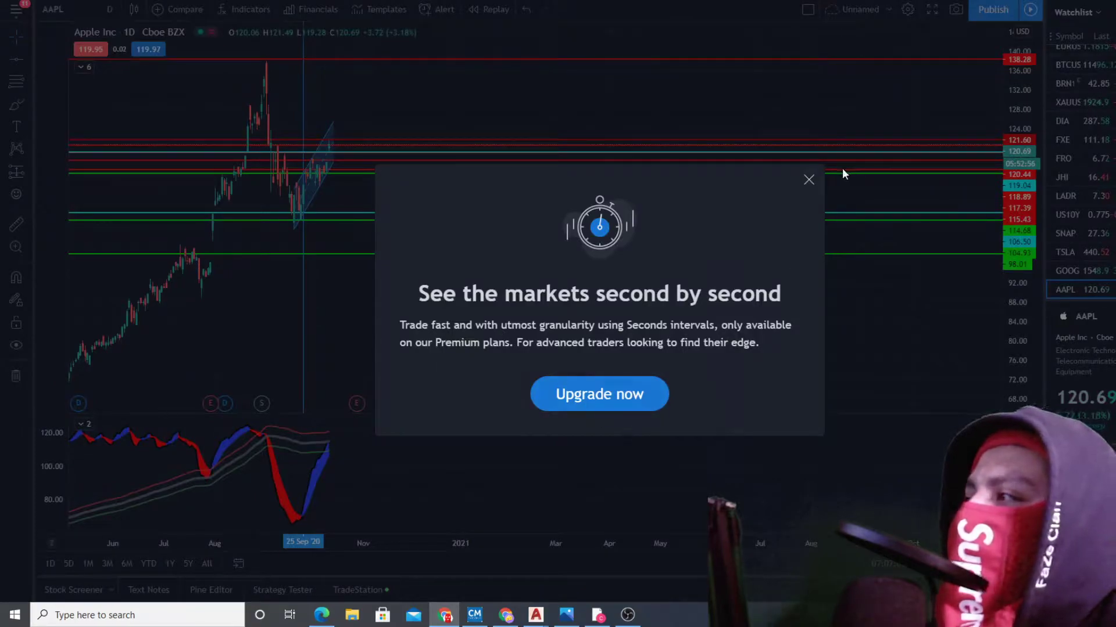
pyautogui.click(807, 179)
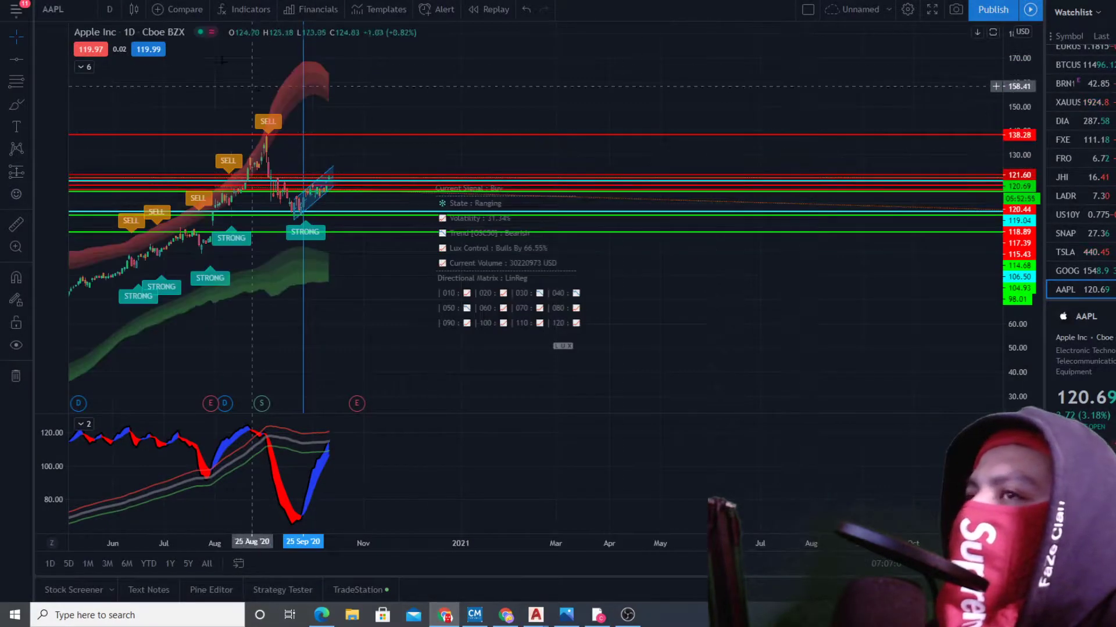
pyautogui.click(110, 9)
pyautogui.click(130, 152)
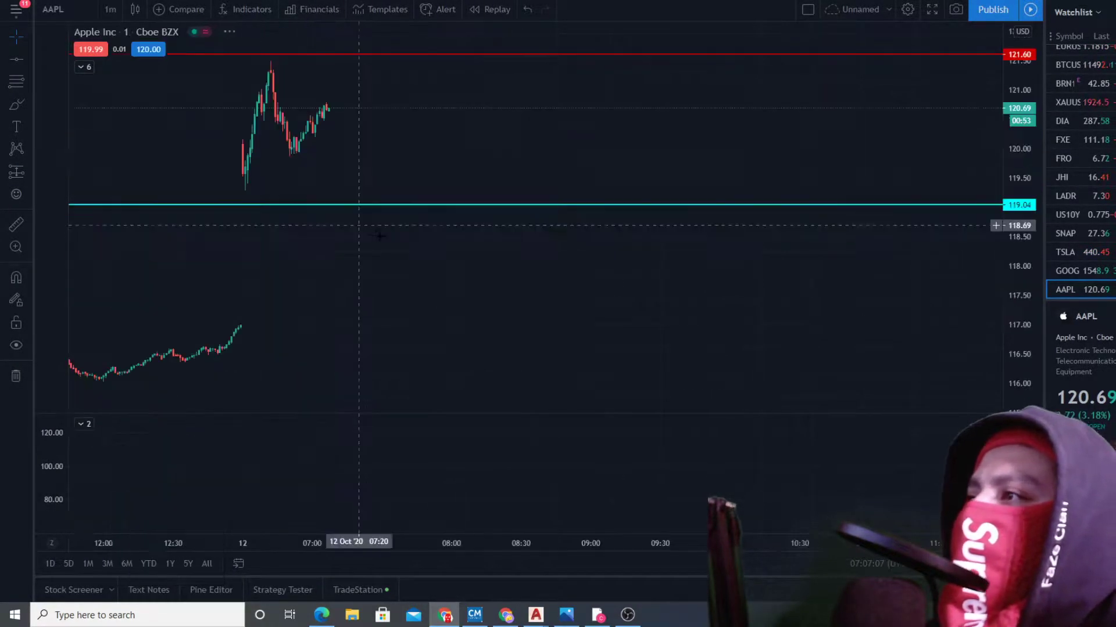
pyautogui.moveTo(414, 150); pyautogui.dragTo(653, 159)
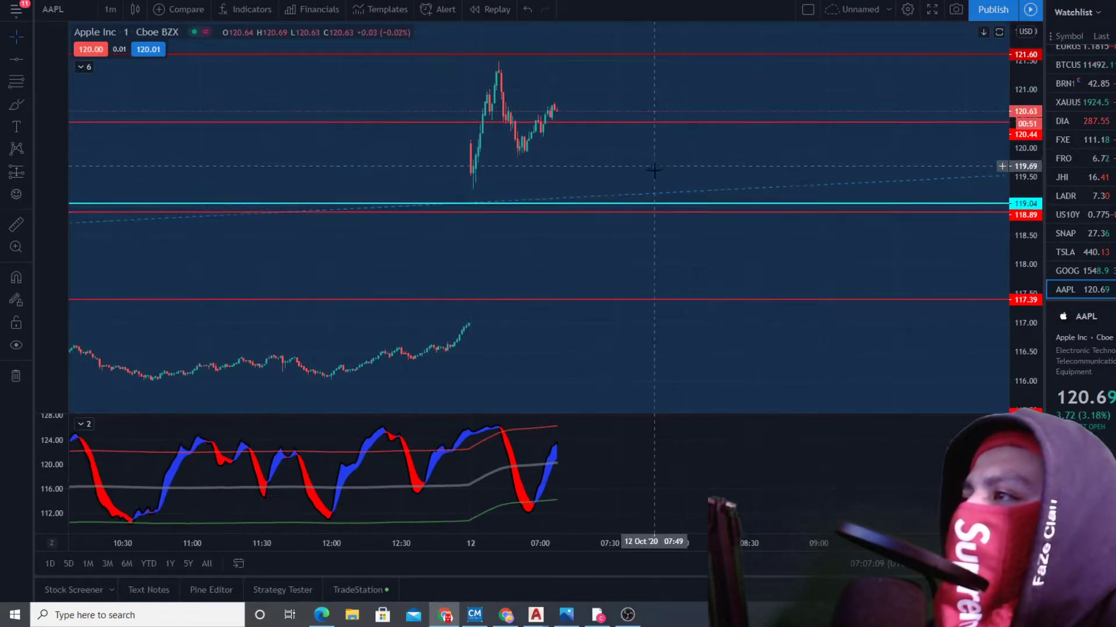
pyautogui.moveTo(597, 248); pyautogui.dragTo(611, 234)
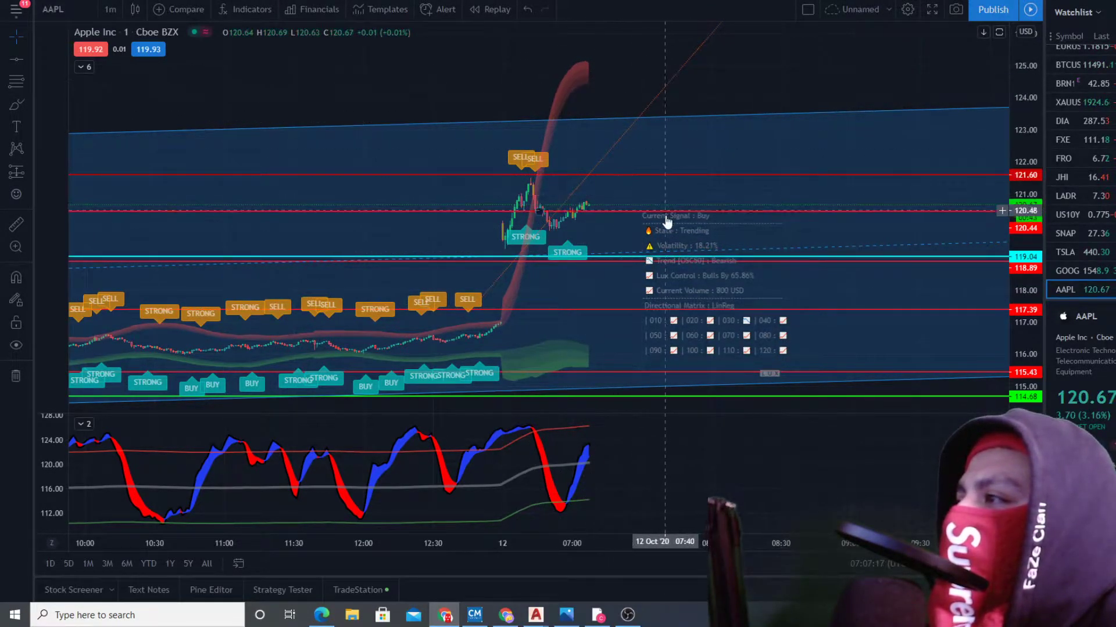
# Step: Check Traders Elite Pro, then return to the Robinhood Apple page
pyautogui.click(475, 615)
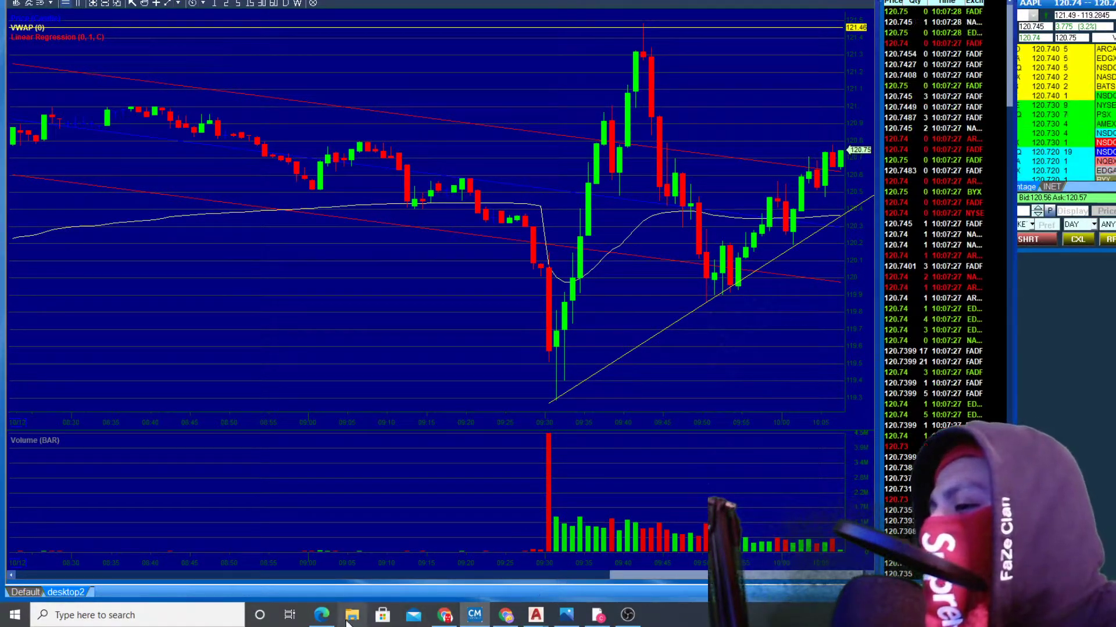
pyautogui.moveTo(446, 620)
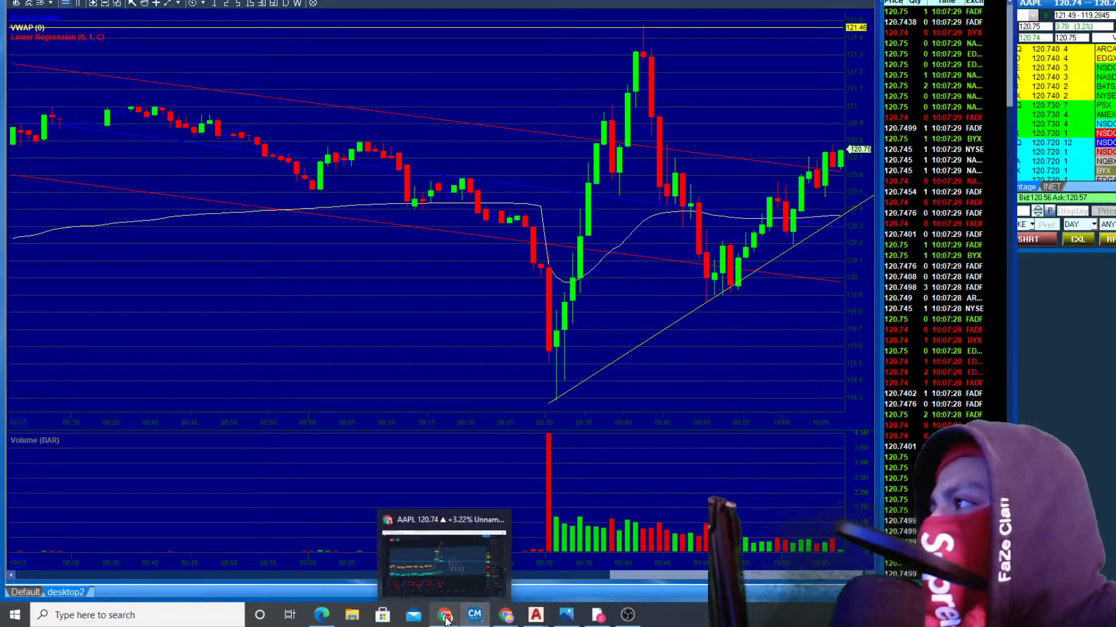
pyautogui.click(457, 575)
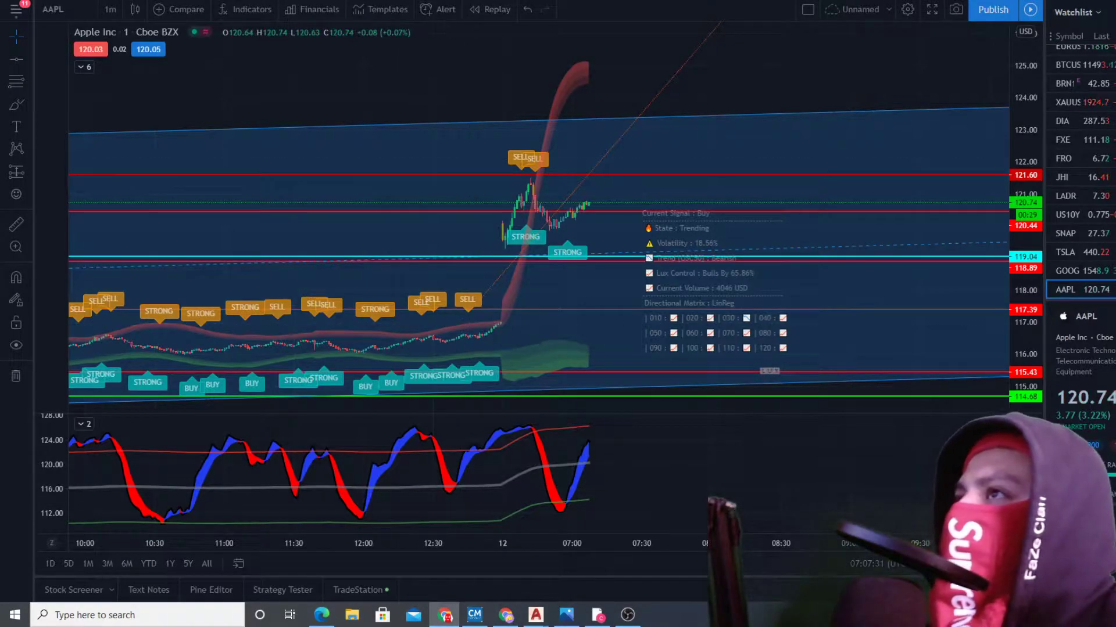
pyautogui.hotkey('ctrl', 'Tab')
# Step: Cancel the pending 700-share AAPL limit buy at $119.00 from the order history
pyautogui.scroll(-20, 493, 319)
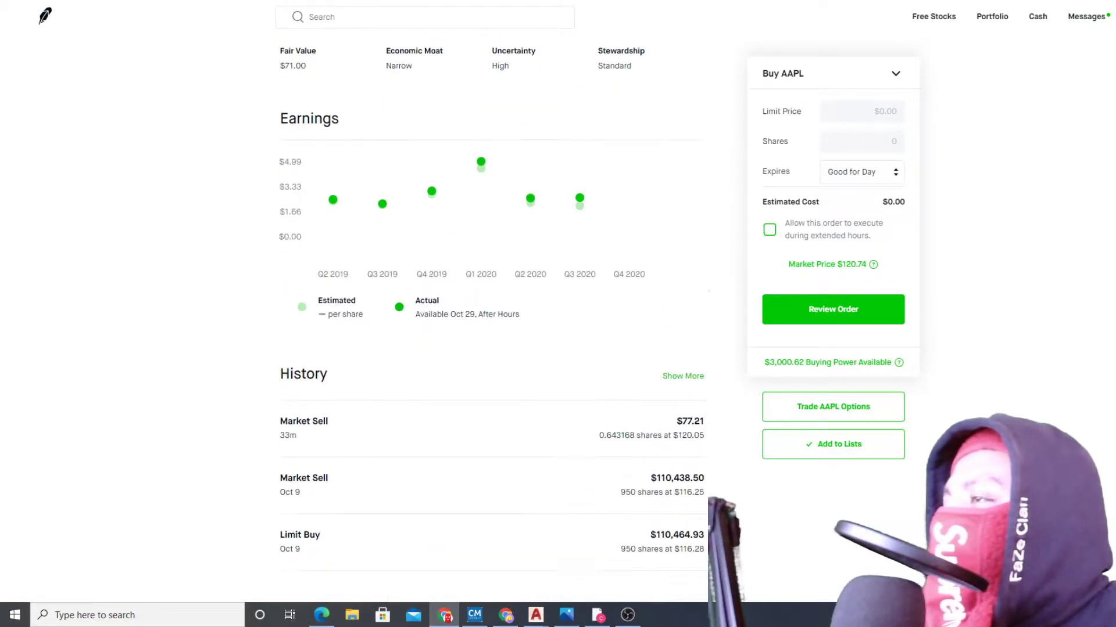
pyautogui.scroll(-3, 491, 314)
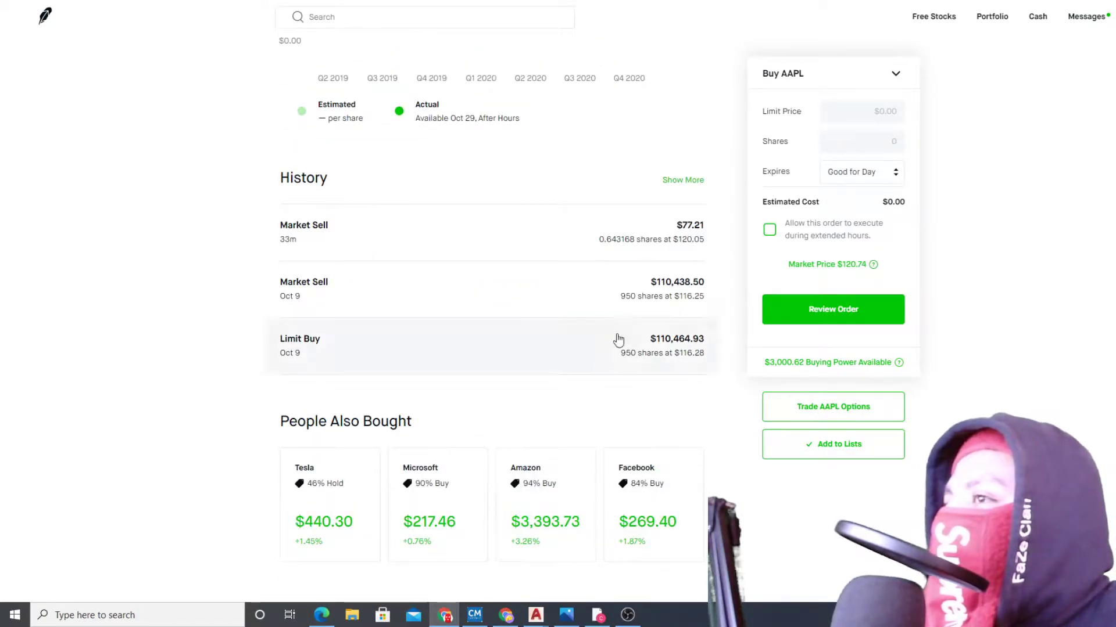
pyautogui.click(689, 185)
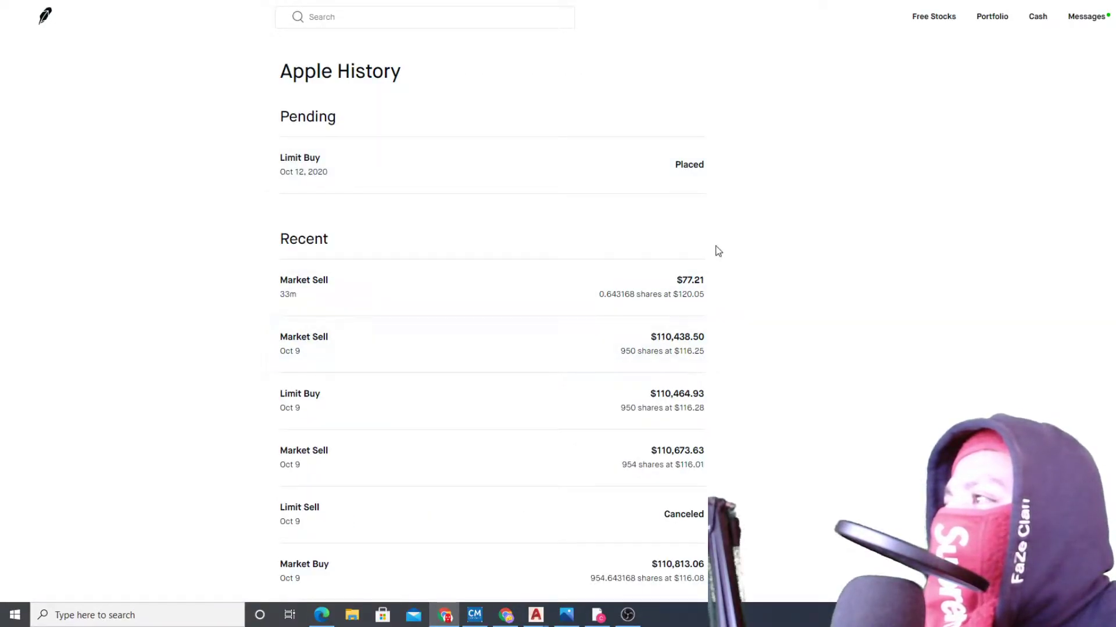
pyautogui.click(559, 154)
pyautogui.click(323, 325)
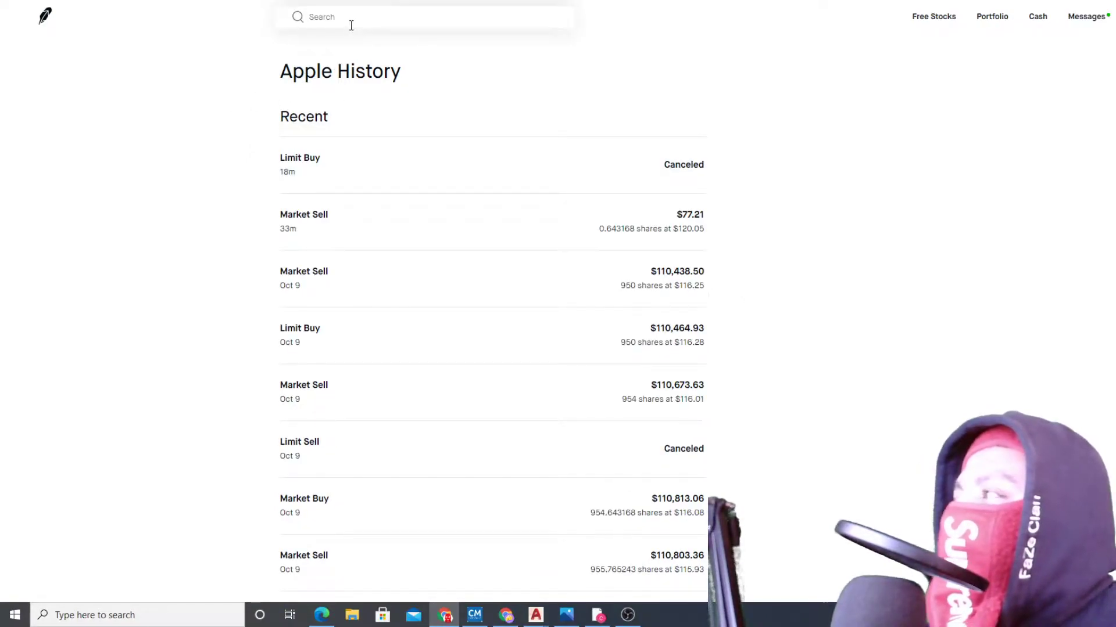
# Step: Search 'aa' to reopen the Apple stock page, then switch to TradingView
pyautogui.click(309, 17)
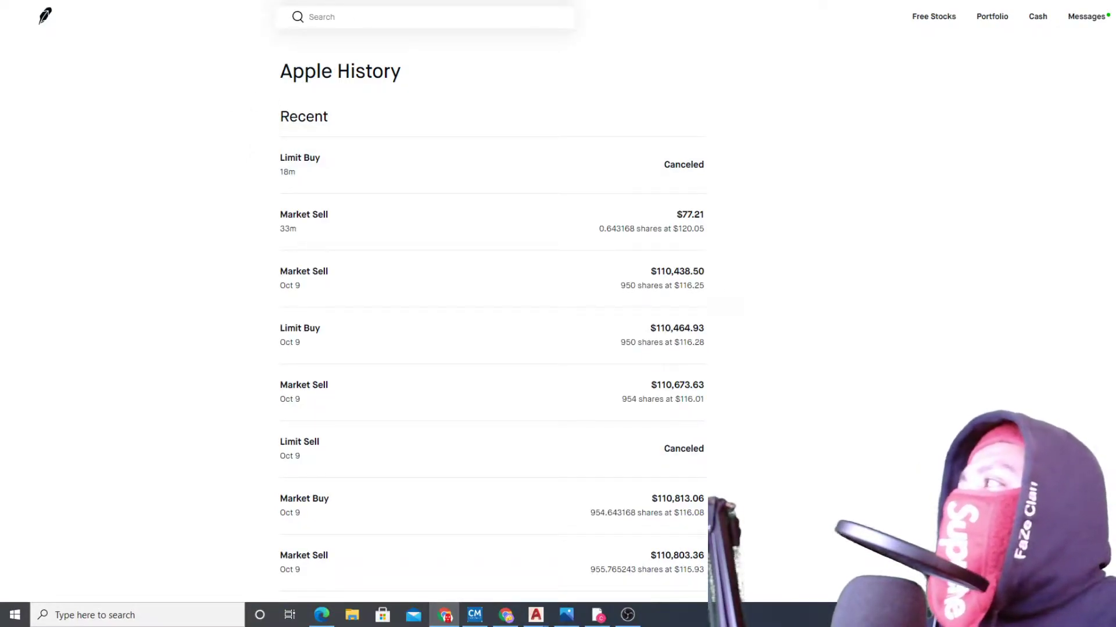
pyautogui.write('aa')
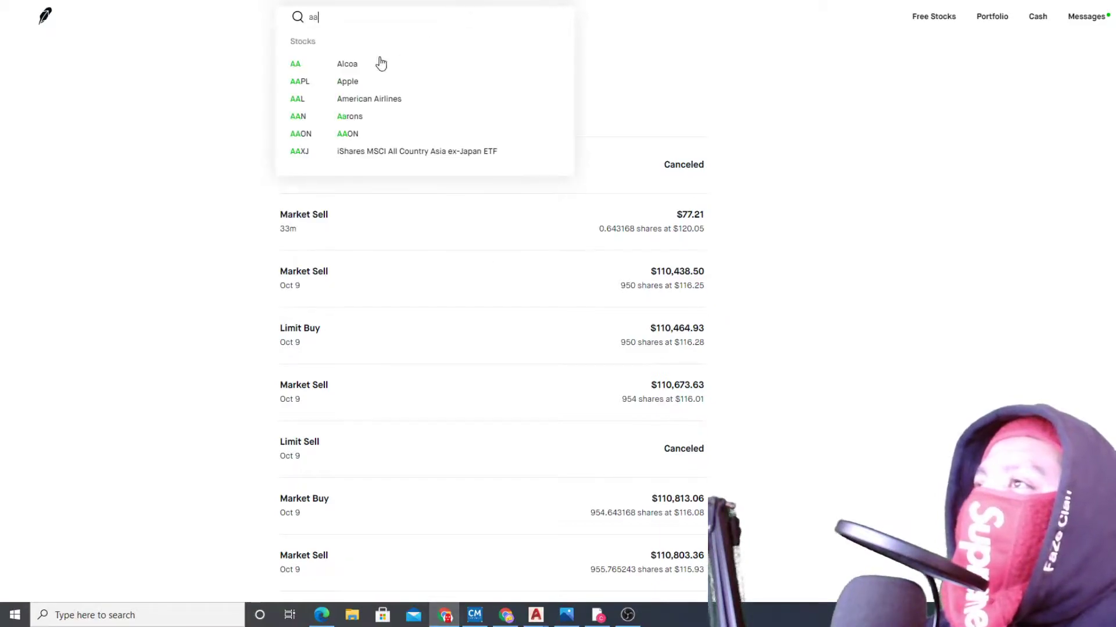
pyautogui.click(349, 82)
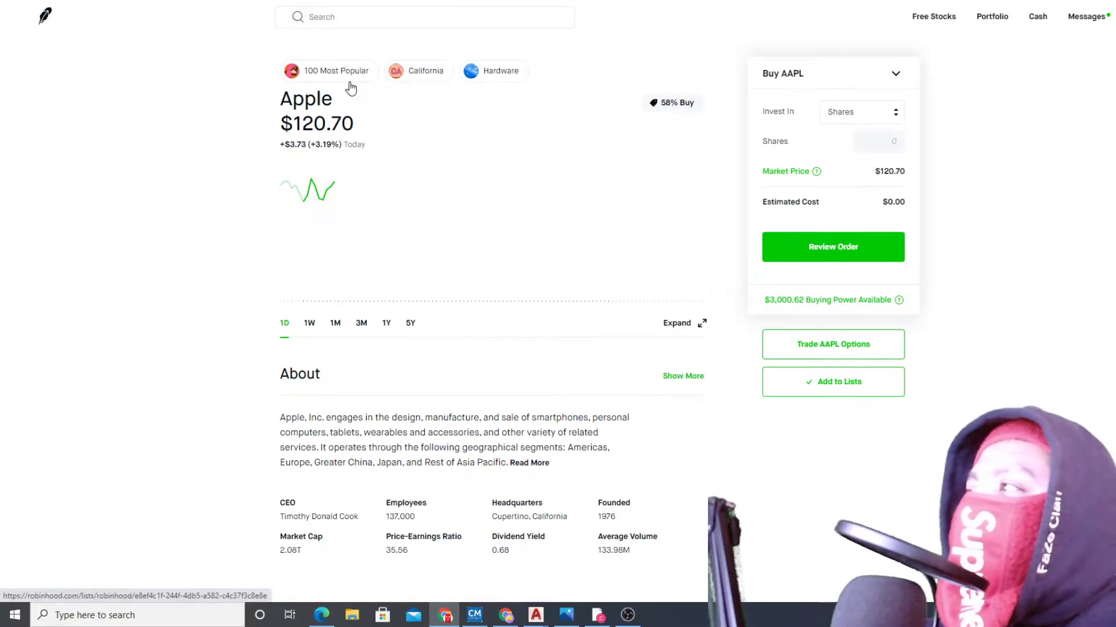
pyautogui.hotkey('alt', 'Tab')
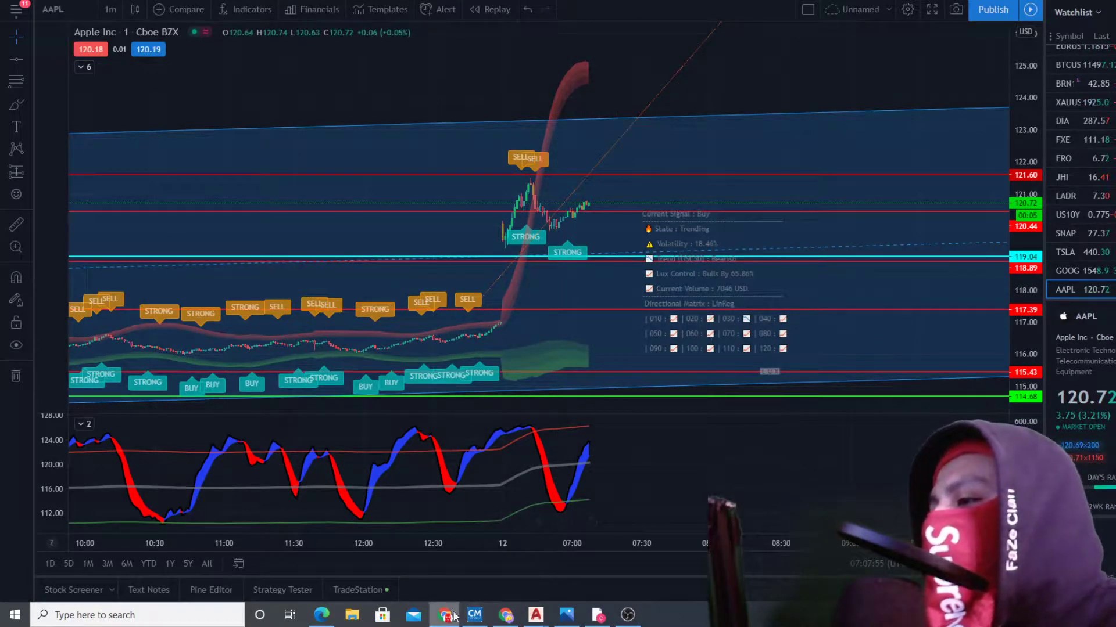
# Step: In Traders Elite Pro, place a horizontal line on the AAPL chart at about 120.8
pyautogui.click(480, 607)
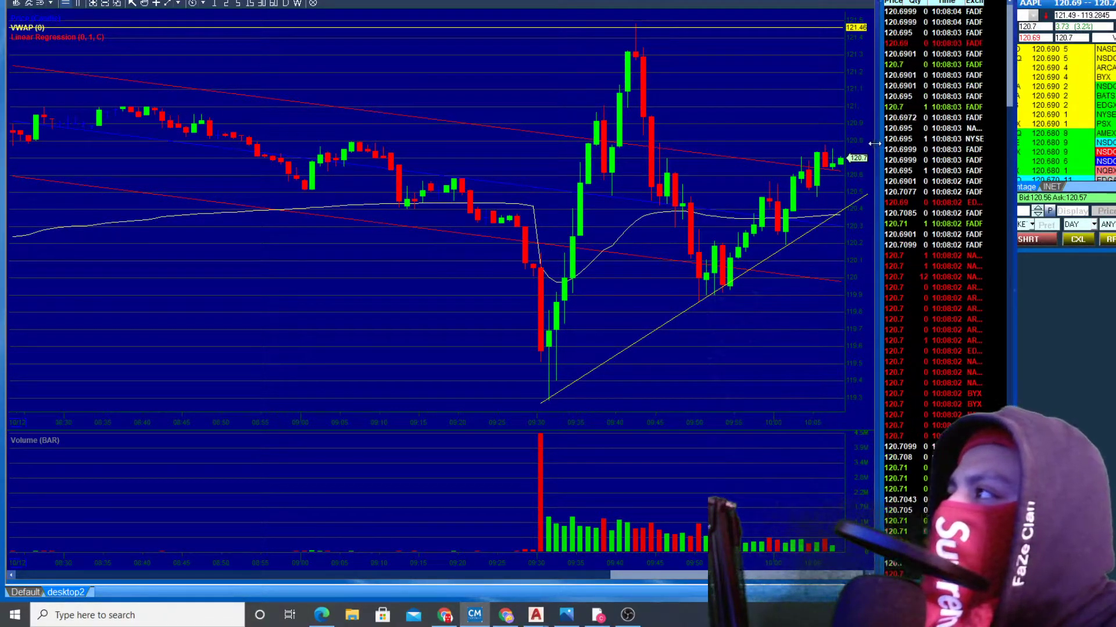
pyautogui.click(178, 4)
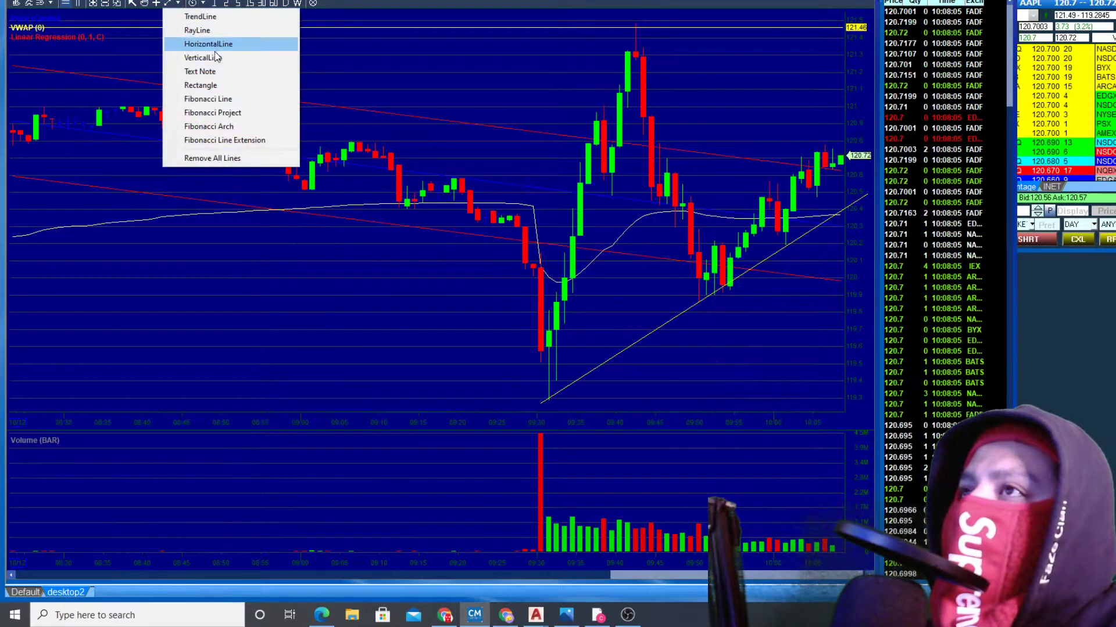
pyautogui.click(214, 45)
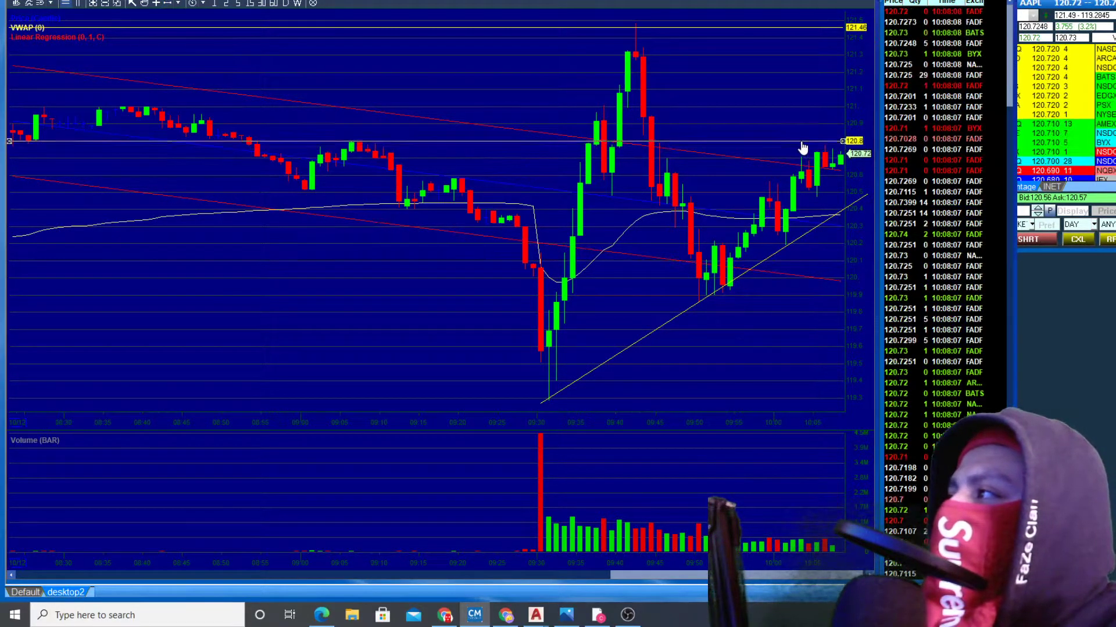
pyautogui.click(802, 142)
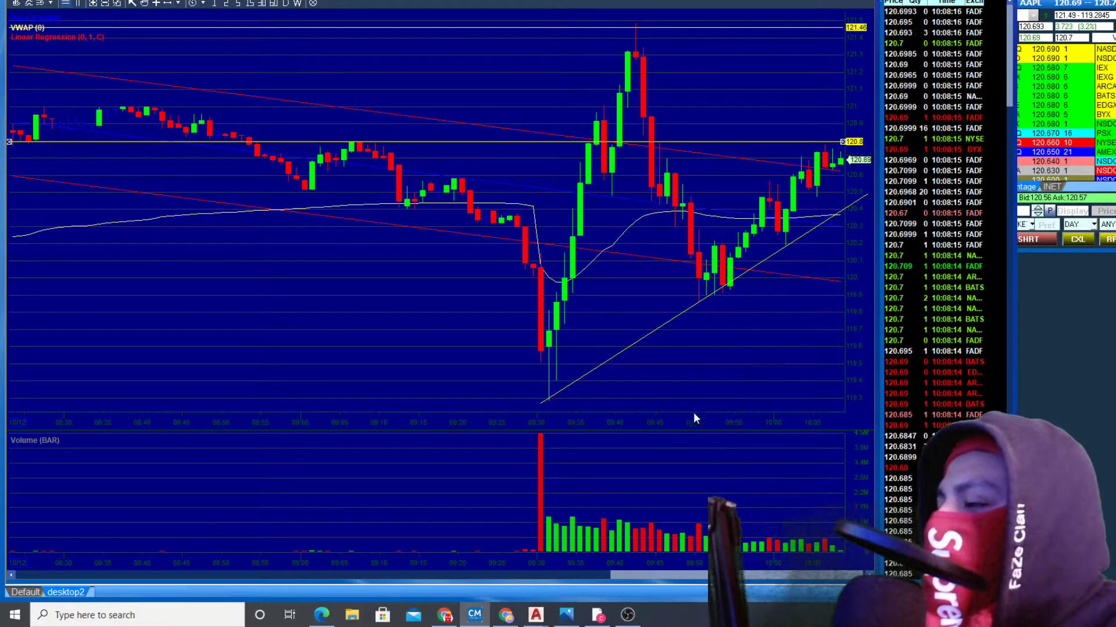
pyautogui.click(455, 605)
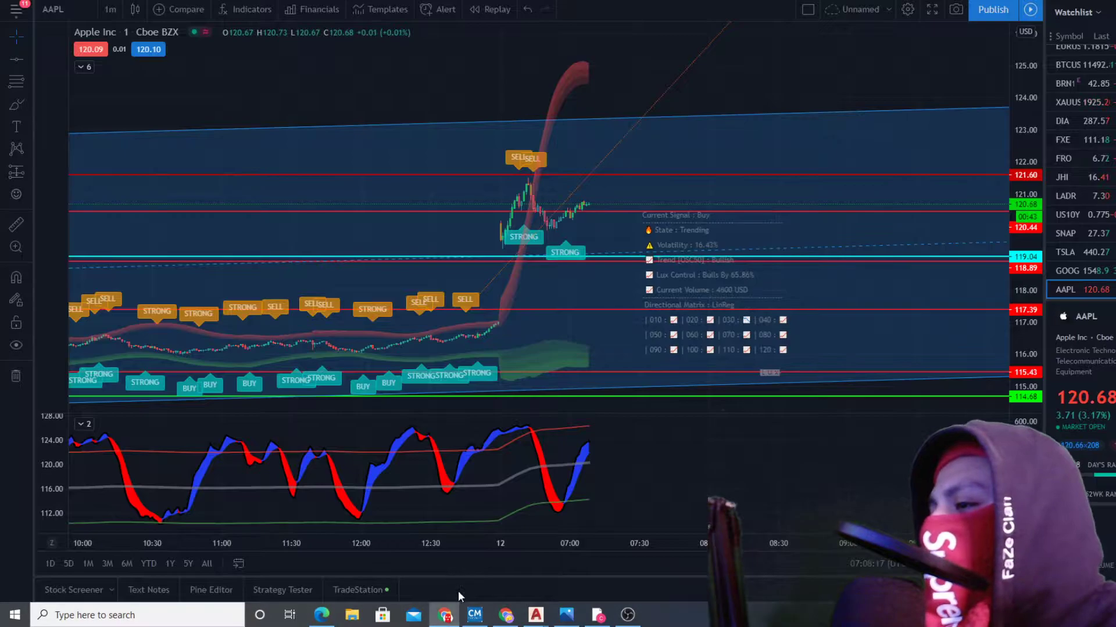
pyautogui.hotkey('ctrl', 'Tab')
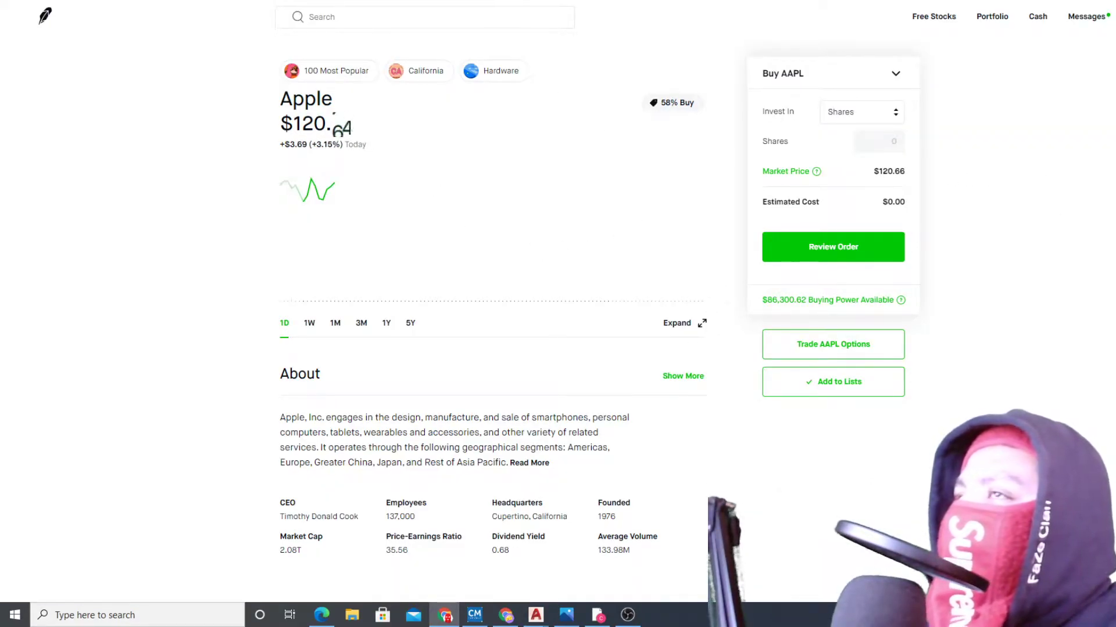
pyautogui.hotkey('ctrl', 'Tab')
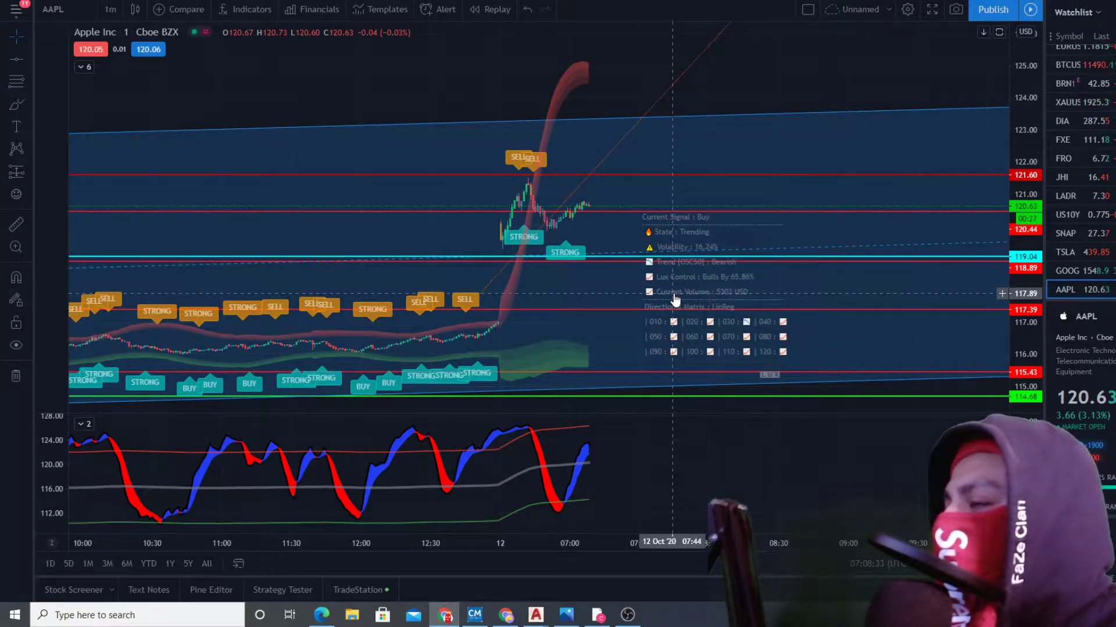
# Step: Bring Traders Elite Pro forward and read the yellow trendline's price change
pyautogui.click(474, 616)
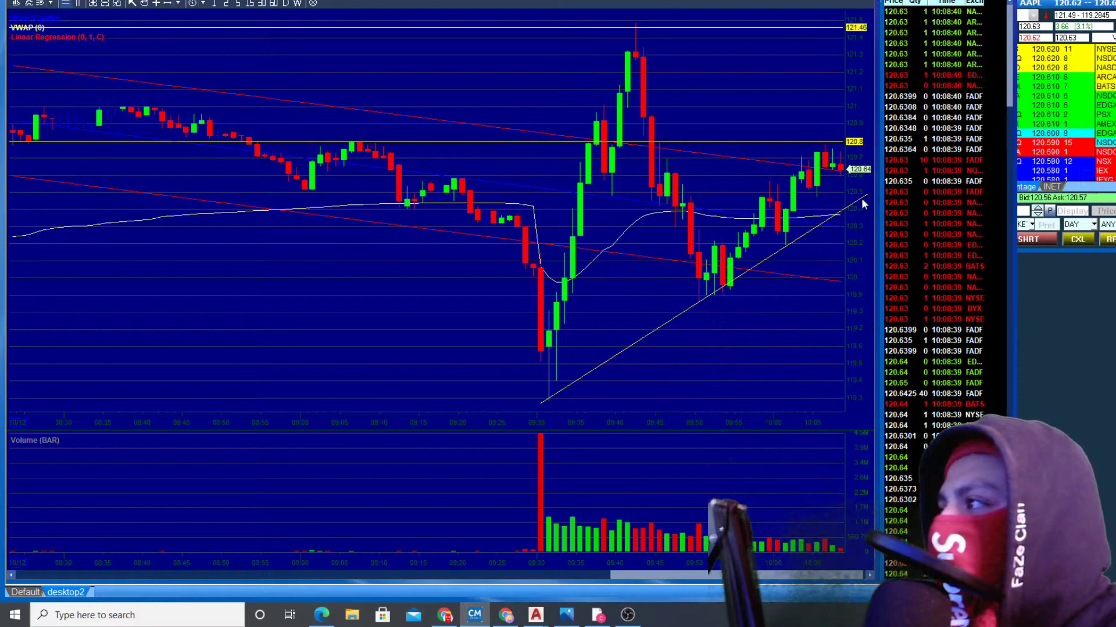
pyautogui.moveTo(831, 222)
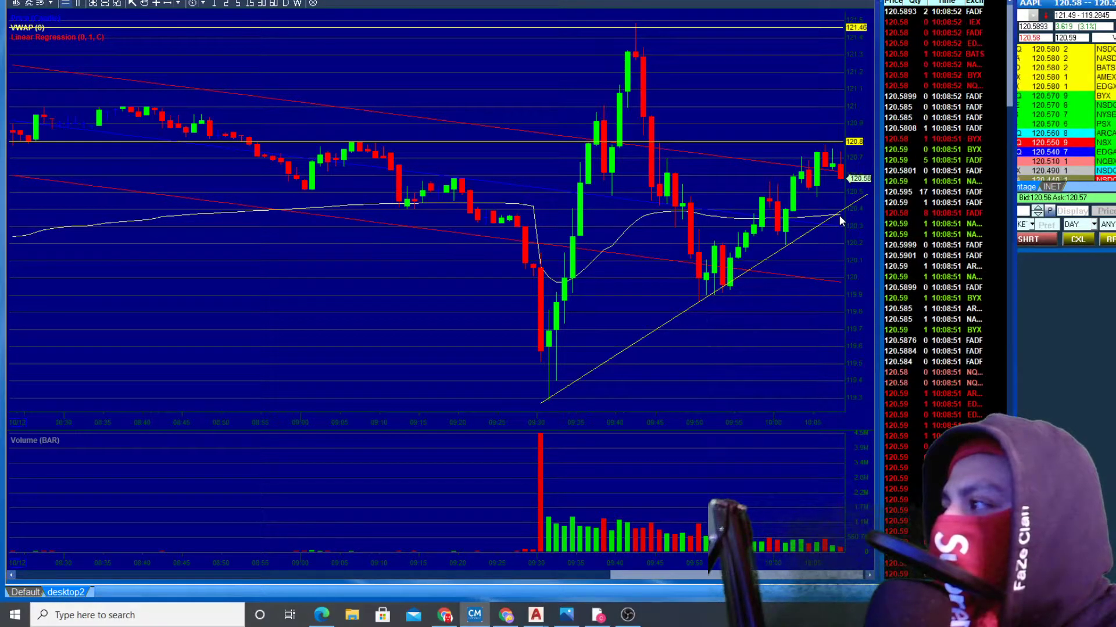
# Step: Back in Robinhood, place a 700-share AAPL limit buy that fills at $120.40
pyautogui.moveTo(446, 615)
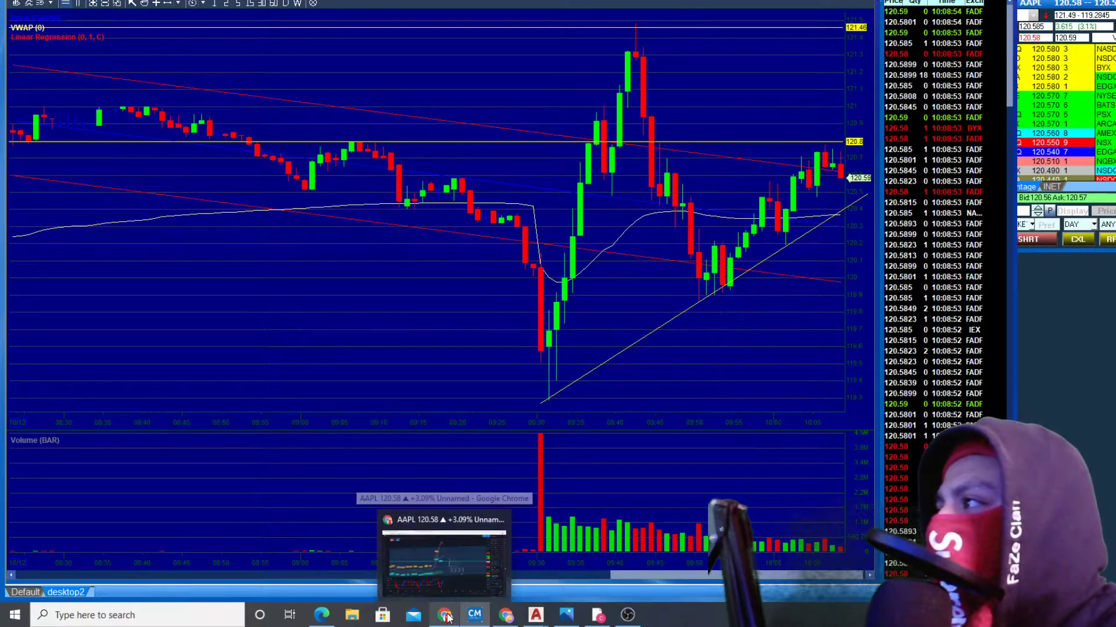
pyautogui.click(459, 559)
pyautogui.hotkey('ctrl', 'Tab')
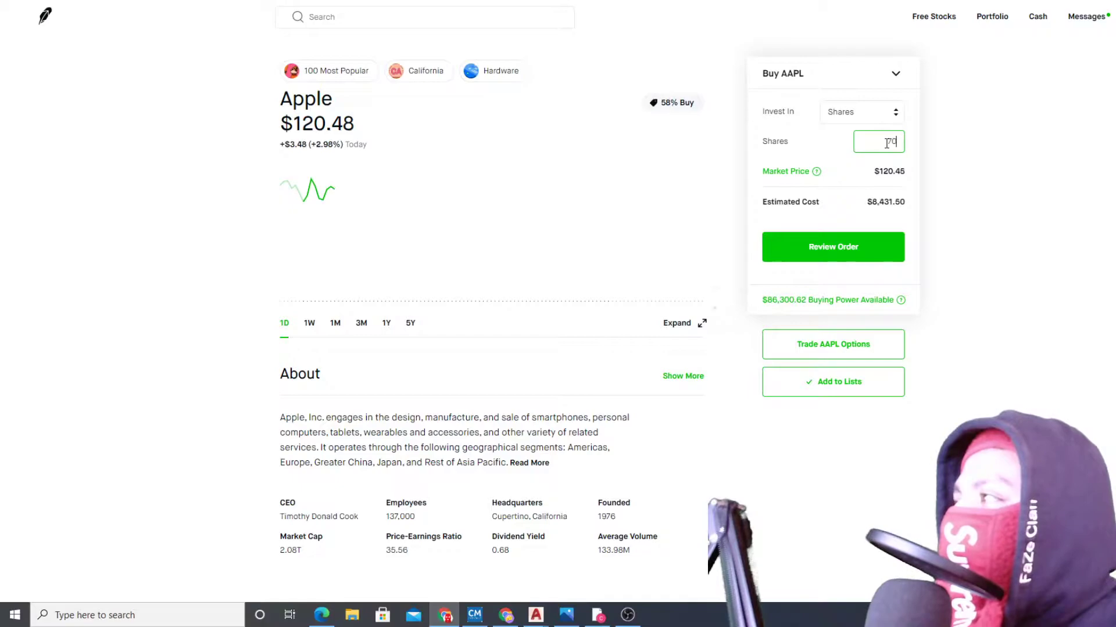
pyautogui.click(892, 81)
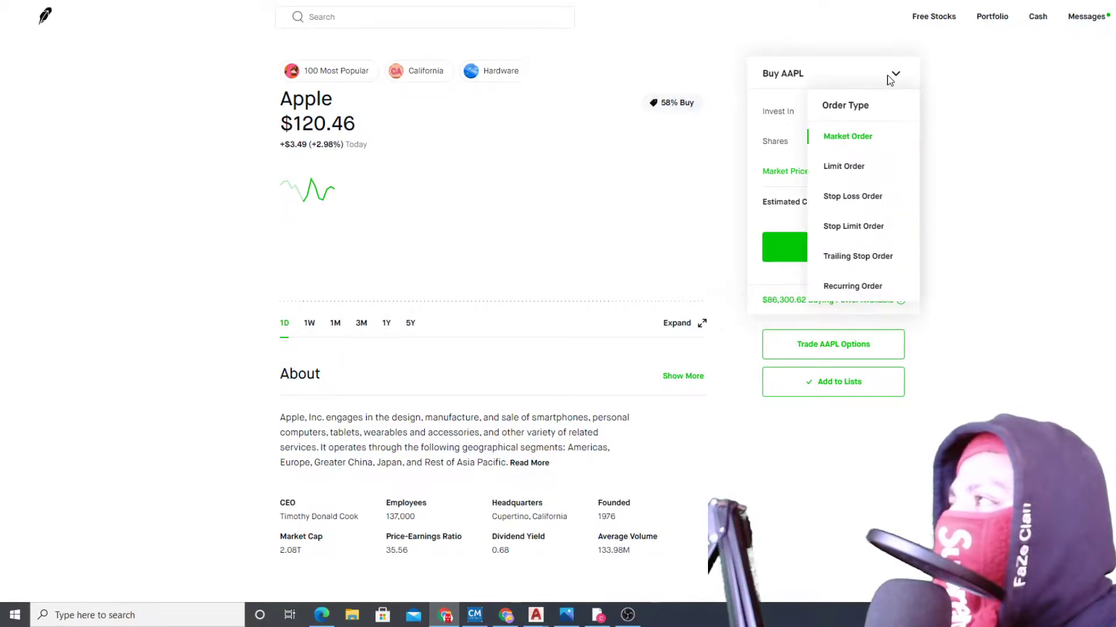
pyautogui.click(868, 168)
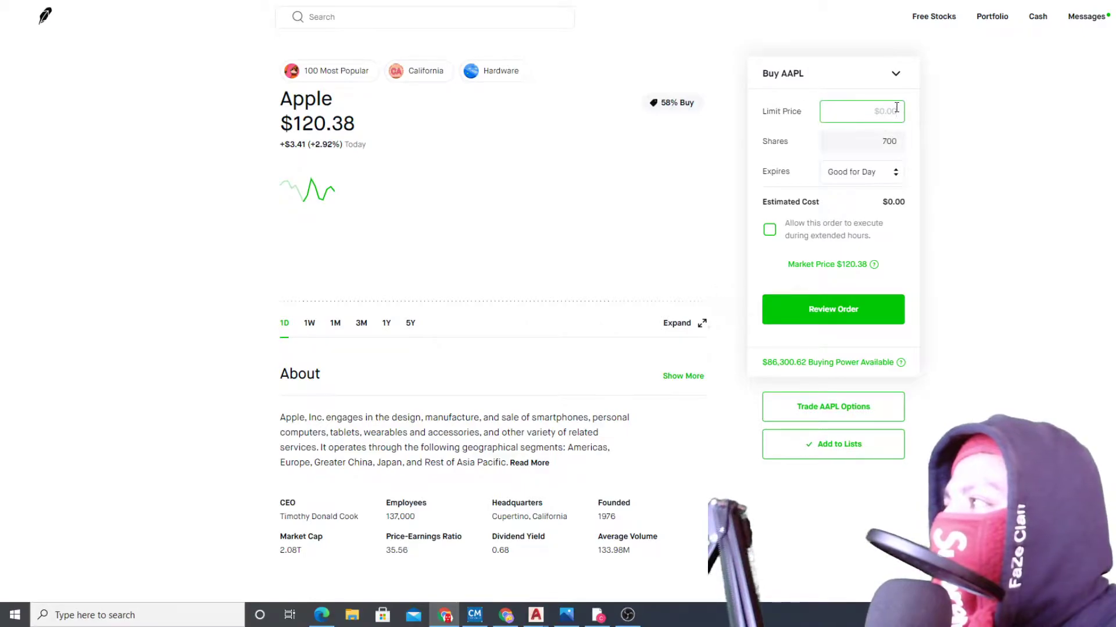
pyautogui.click(820, 308)
pyautogui.click(837, 385)
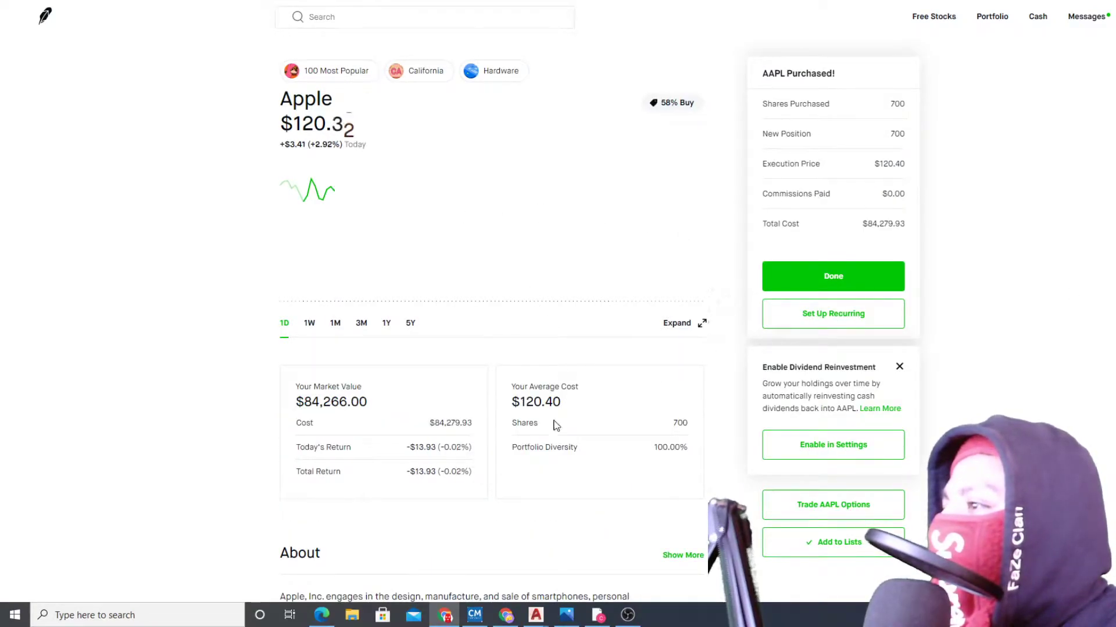
pyautogui.click(829, 287)
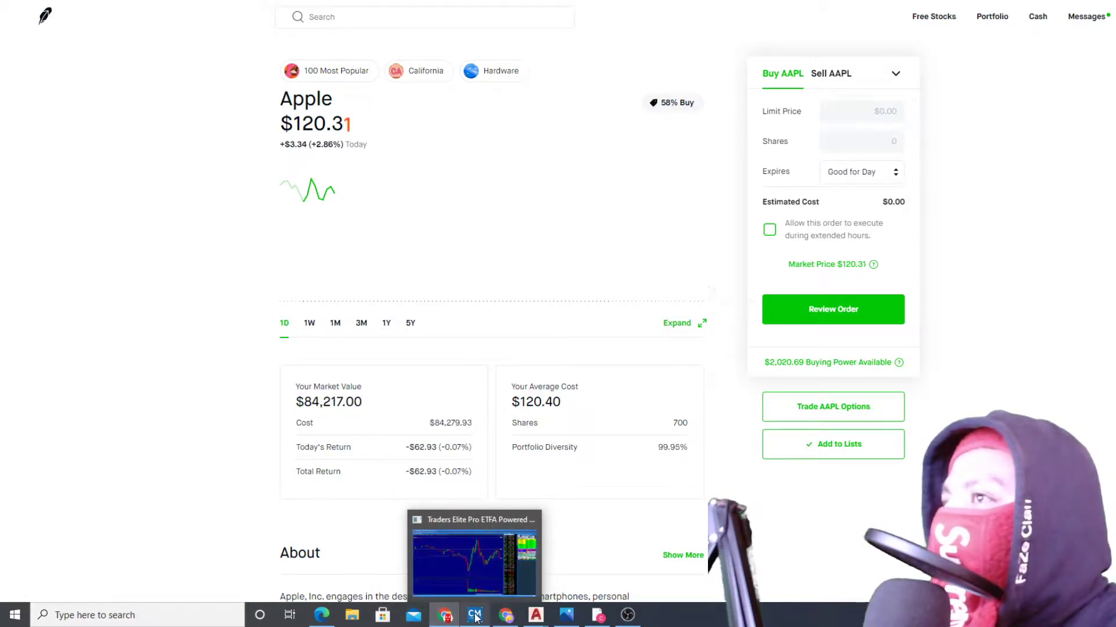
pyautogui.click(466, 616)
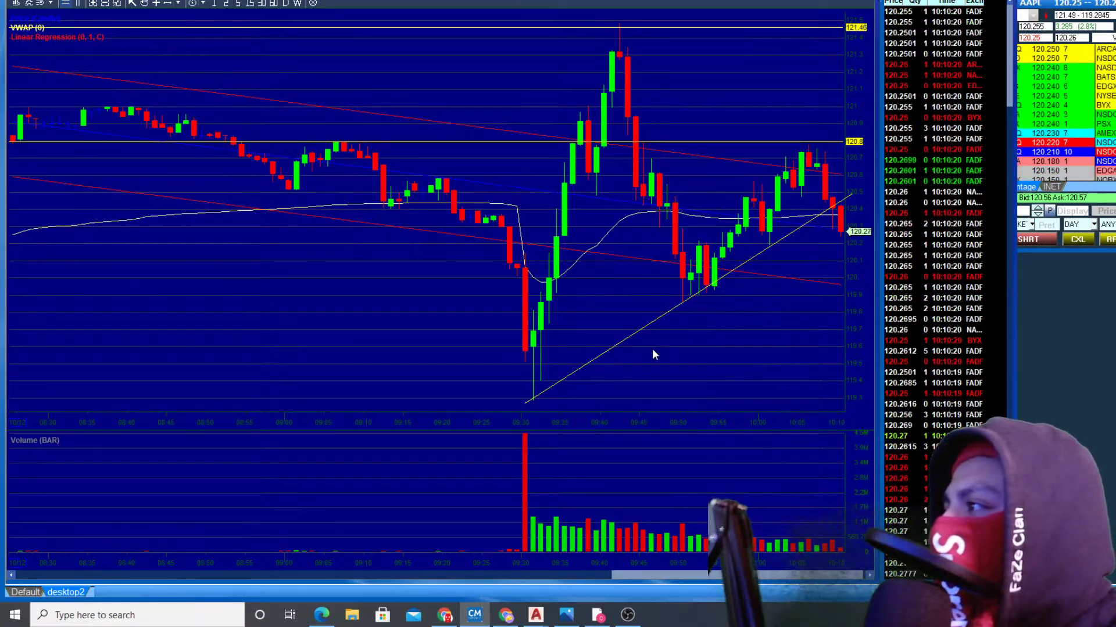
pyautogui.click(455, 617)
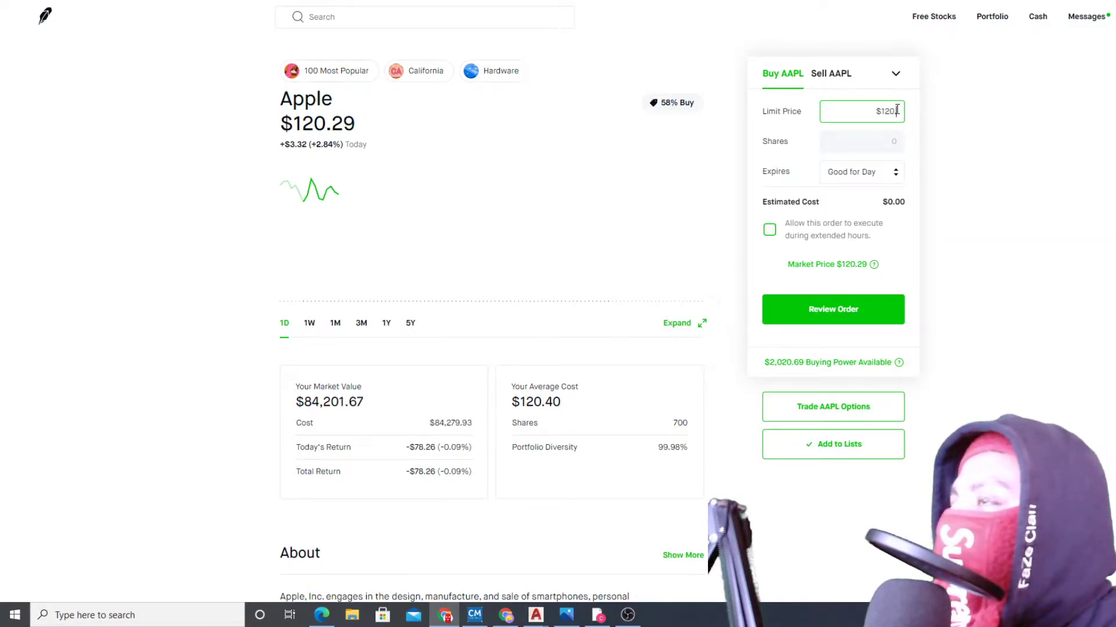
# Step: Set 15 shares at the $120.30 limit price and place the good-for-day buy
pyautogui.click(879, 137)
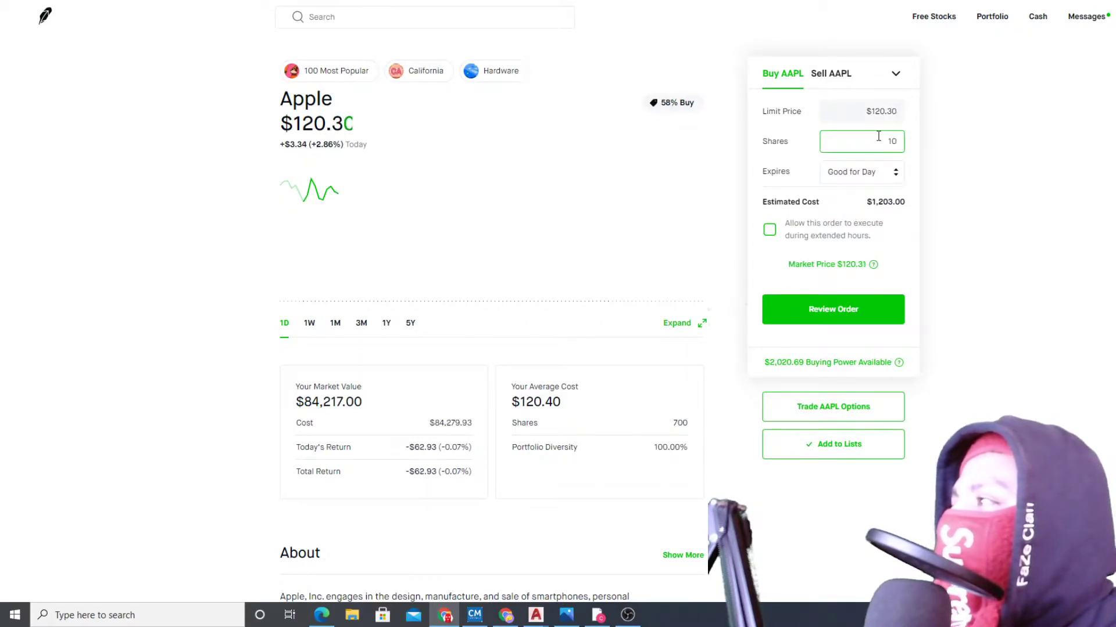
pyautogui.write('20')
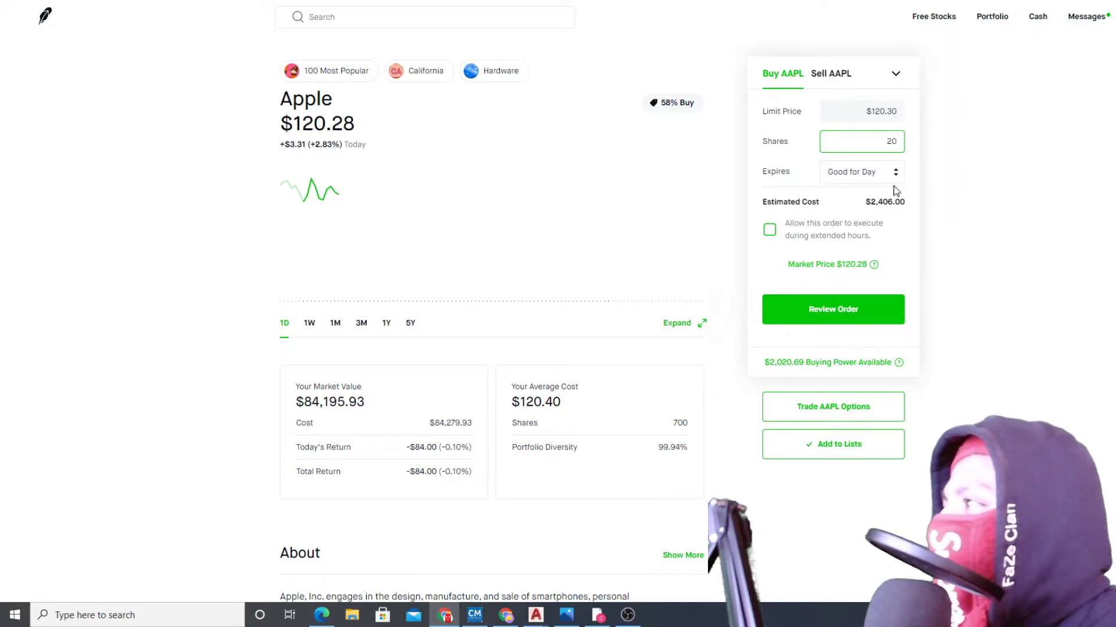
pyautogui.press('BackSpace')
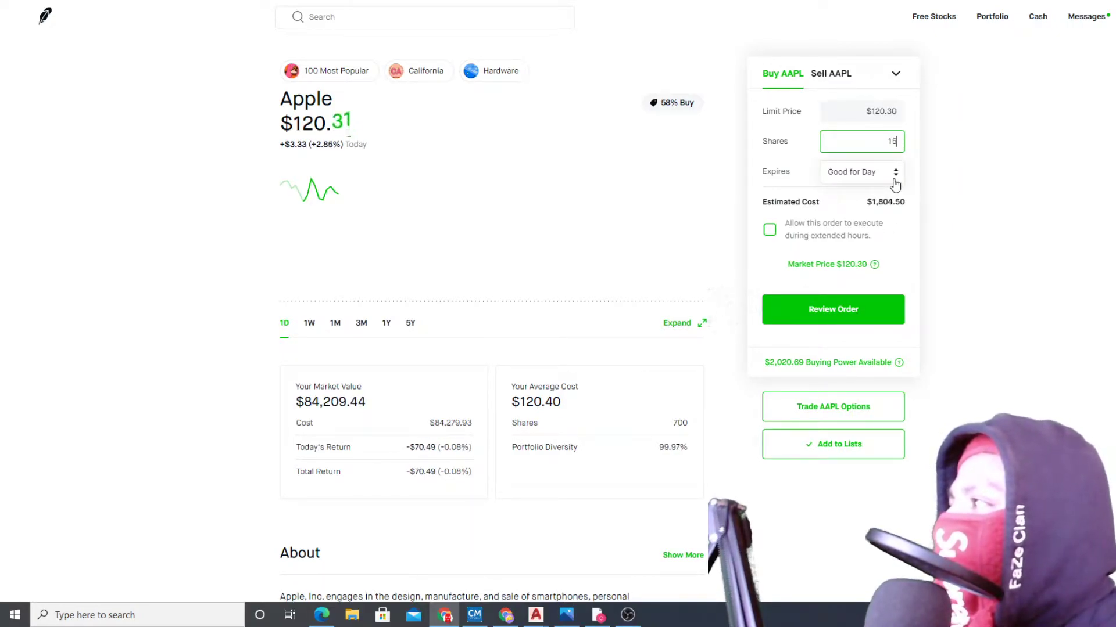
pyautogui.click(881, 301)
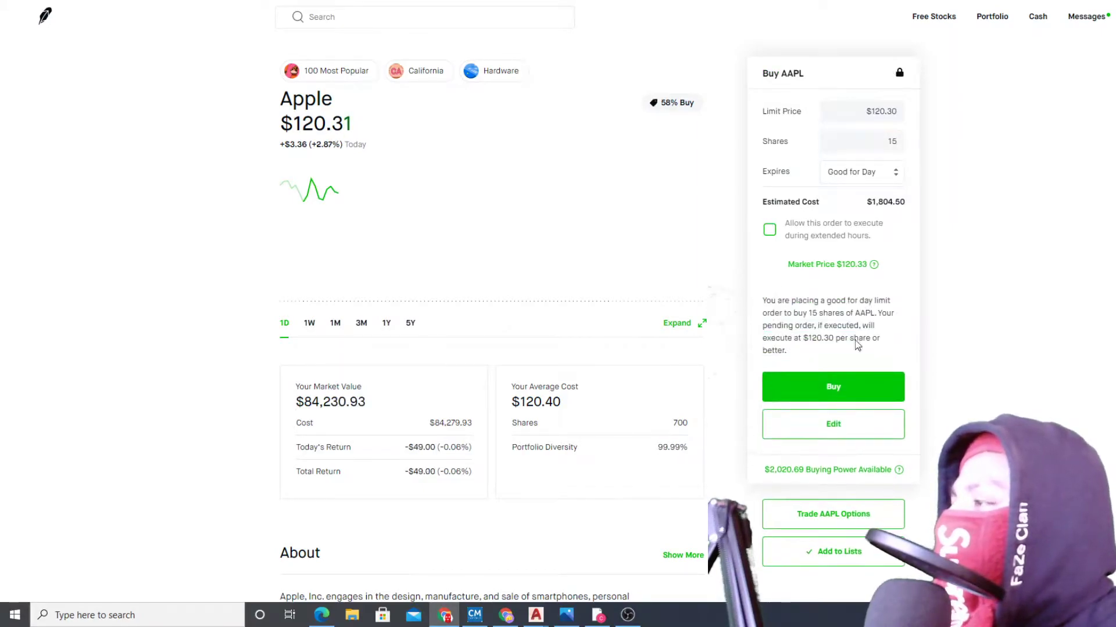
pyautogui.click(852, 378)
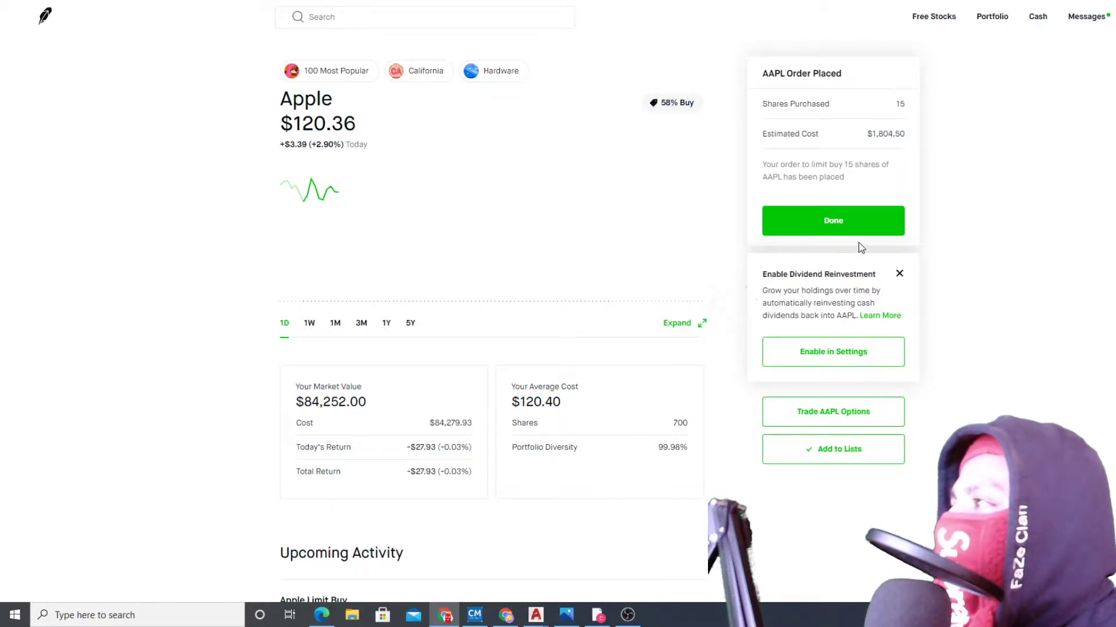
# Step: Dismiss the order confirmation and check History for the filled 15-share $120.30 limit buy
pyautogui.click(857, 232)
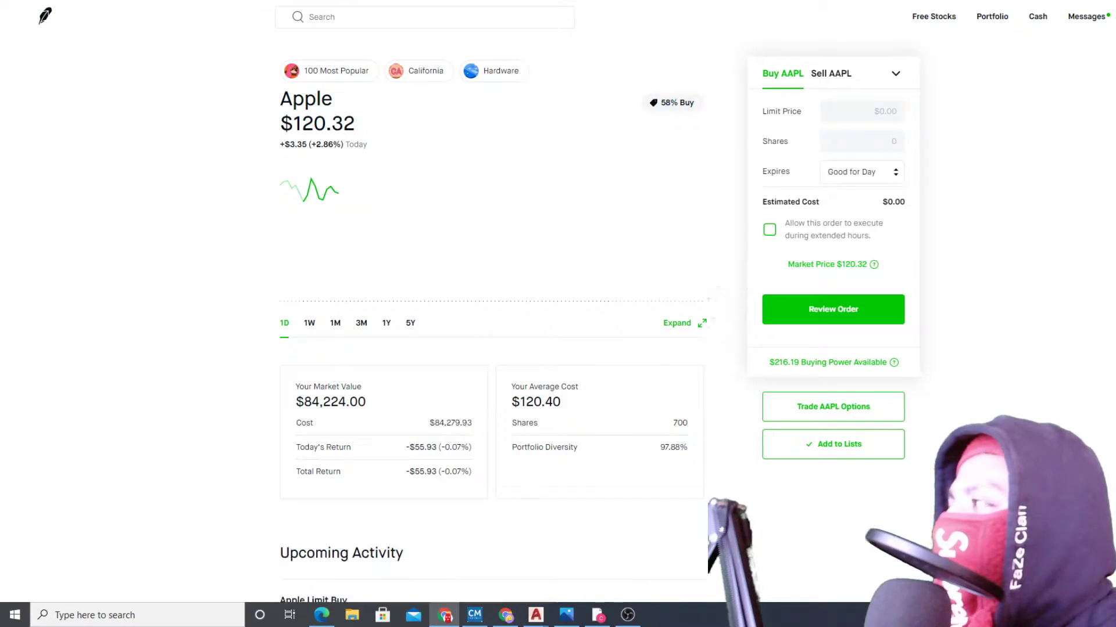
pyautogui.scroll(-10, 494, 319)
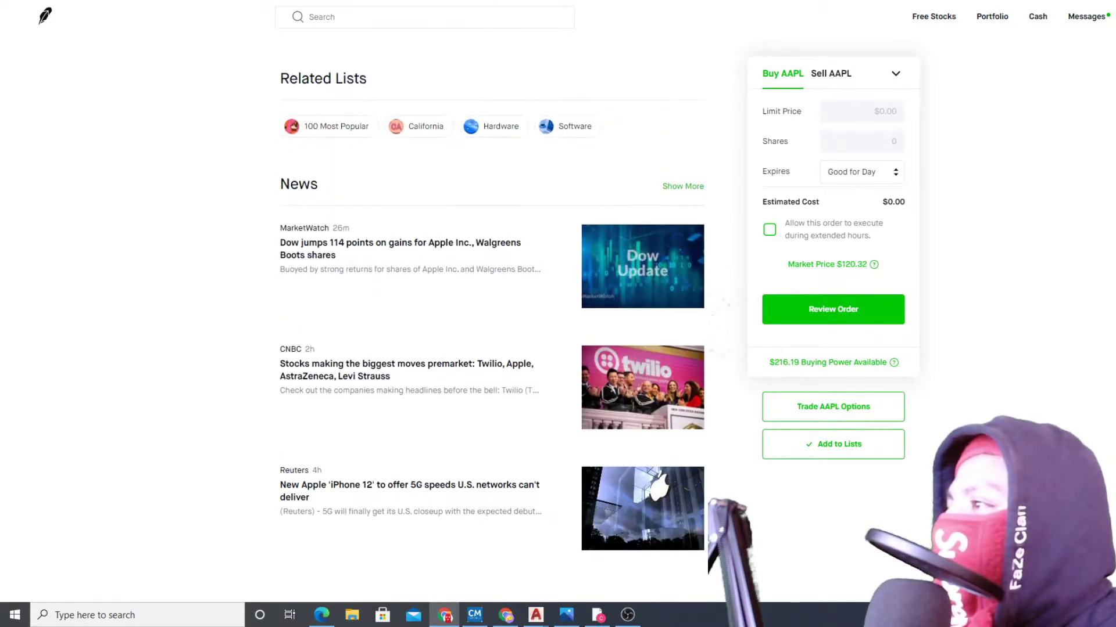
pyautogui.scroll(-5, 492, 314)
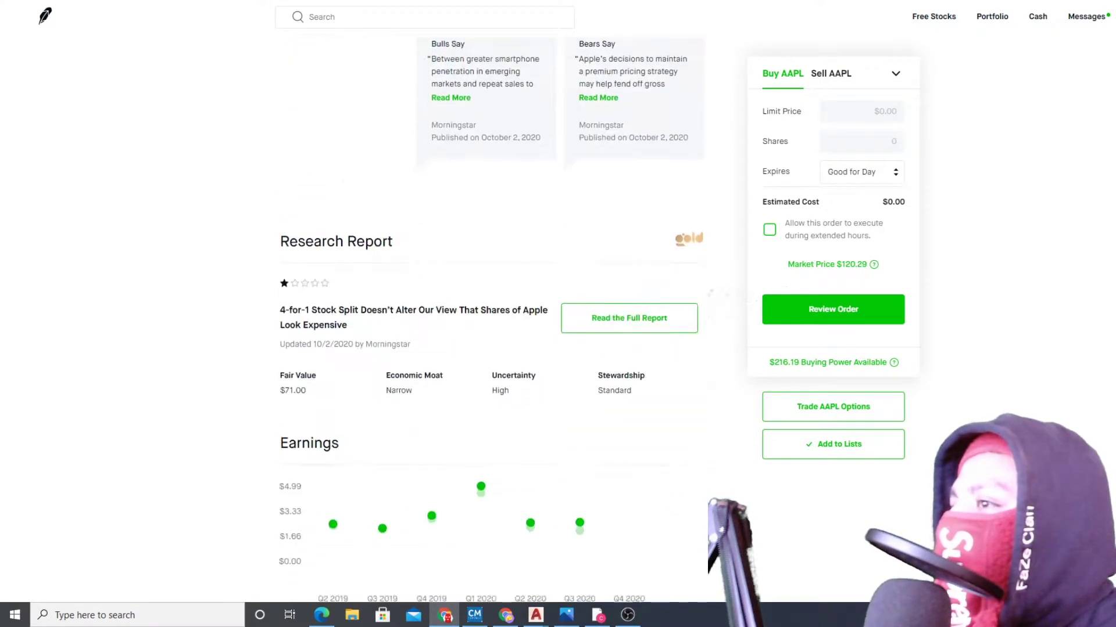
pyautogui.scroll(-8, 491, 313)
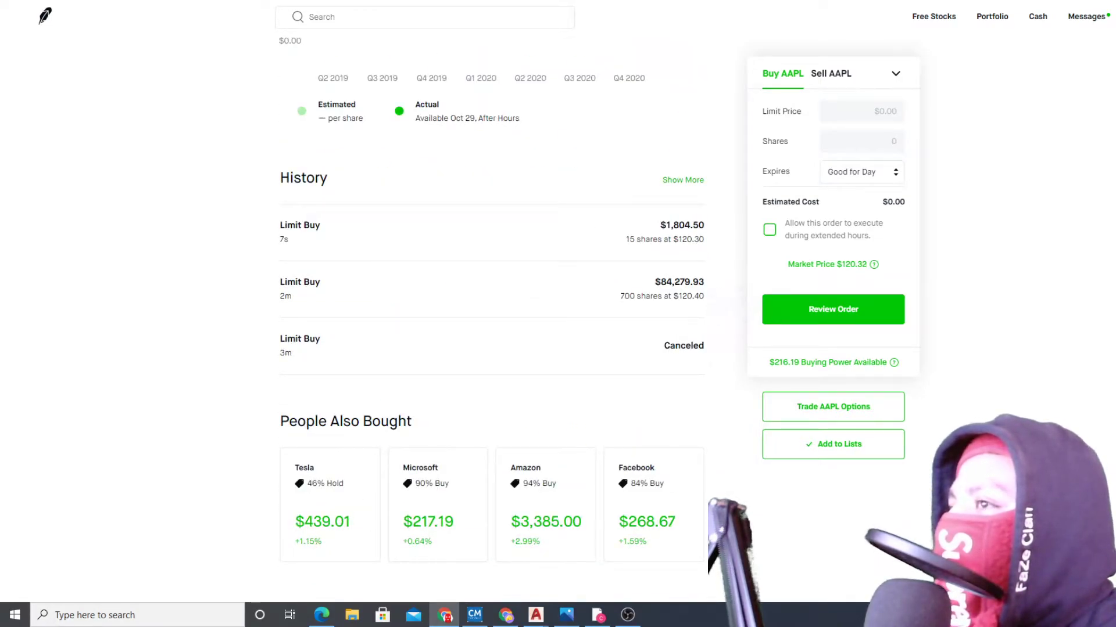
pyautogui.scroll(15, 491, 314)
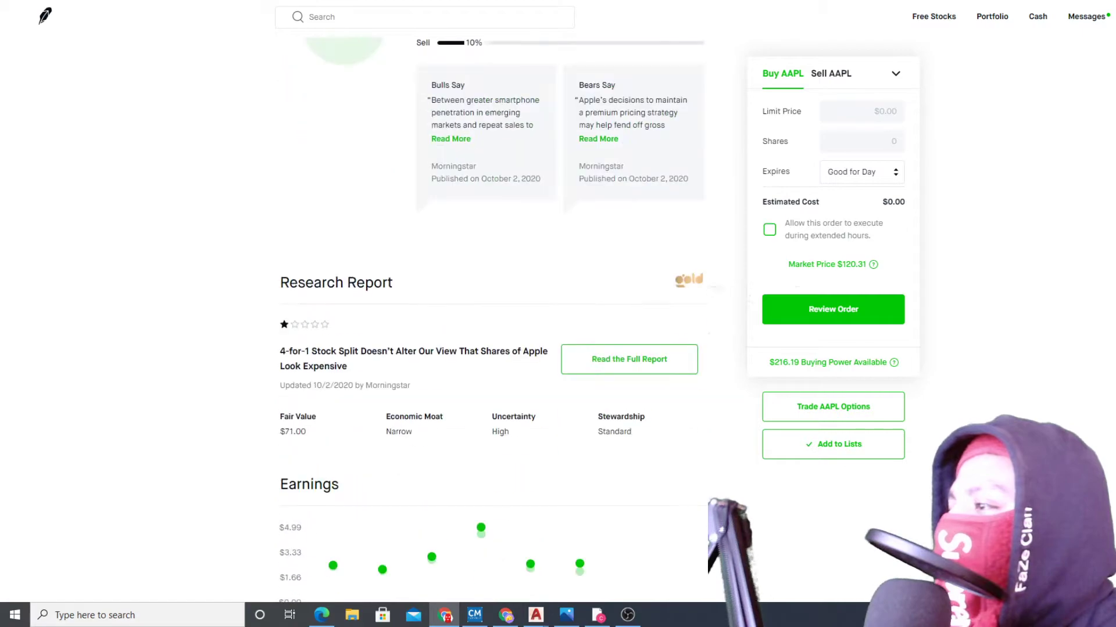
pyautogui.scroll(1, 492, 314)
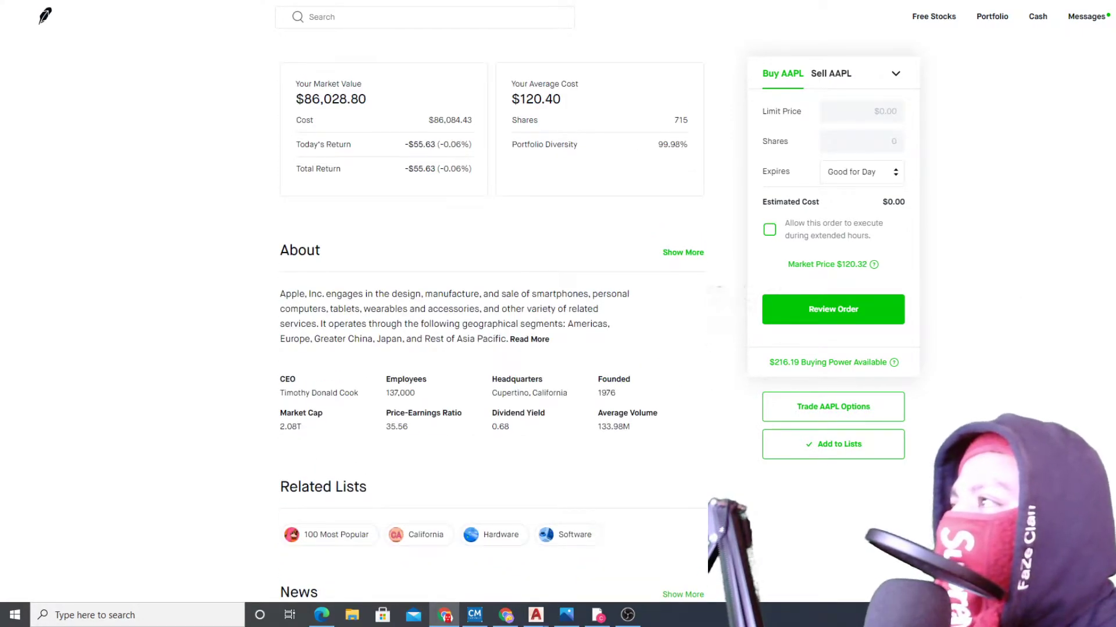
pyautogui.scroll(5, 491, 313)
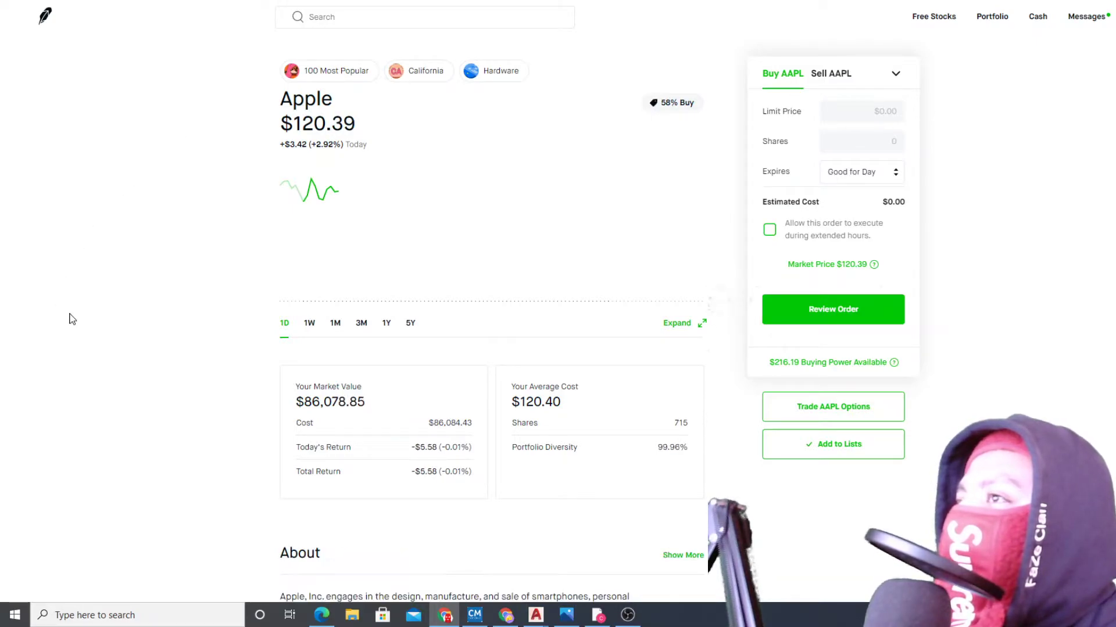
# Step: Set the TradingView AAPL chart to 30-minute candles, then bring the DAS chart window forward
pyautogui.hotkey('ctrl', 'Tab')
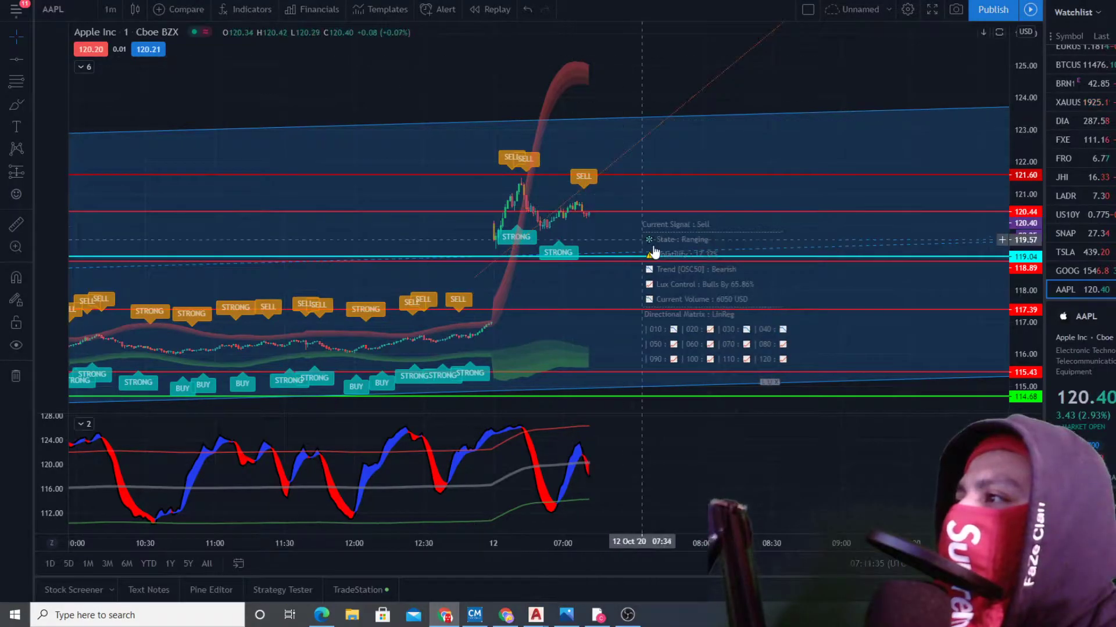
pyautogui.click(110, 9)
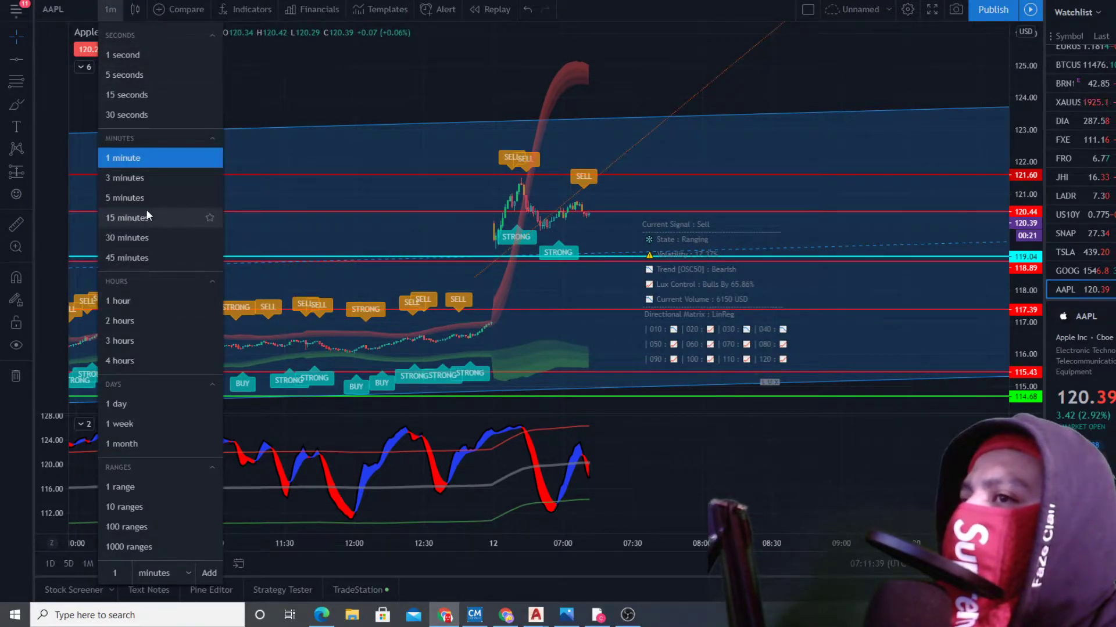
pyautogui.click(134, 234)
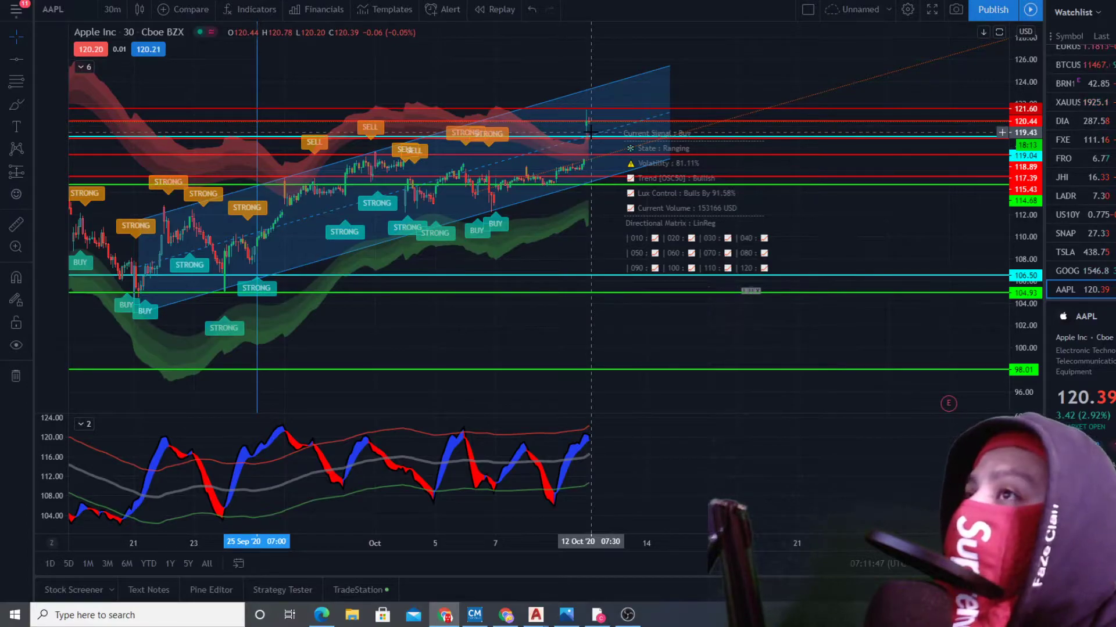
pyautogui.moveTo(481, 622)
pyautogui.click(500, 546)
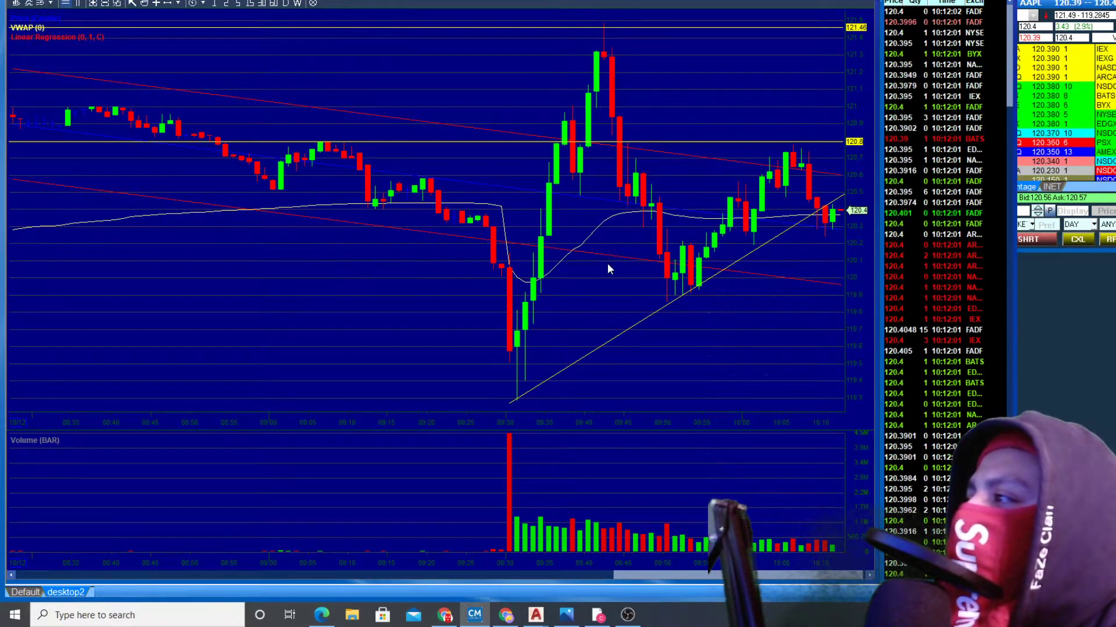
# Step: Delete the old yellow trendline and draw a new one from the 09:30 low to the latest candles
pyautogui.moveTo(748, 258)
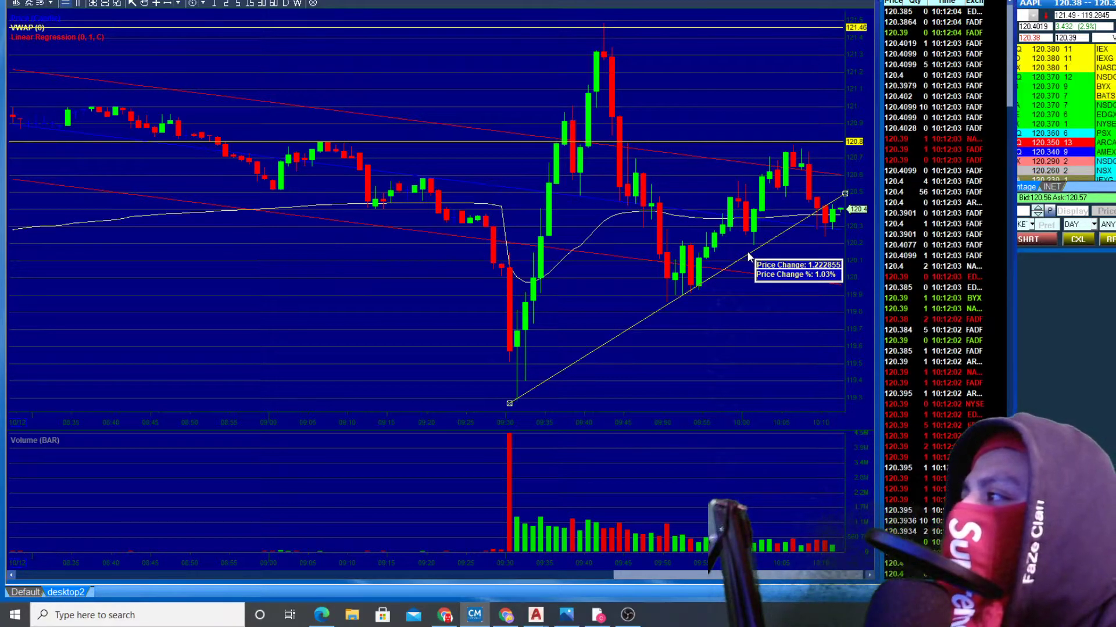
pyautogui.click(747, 260)
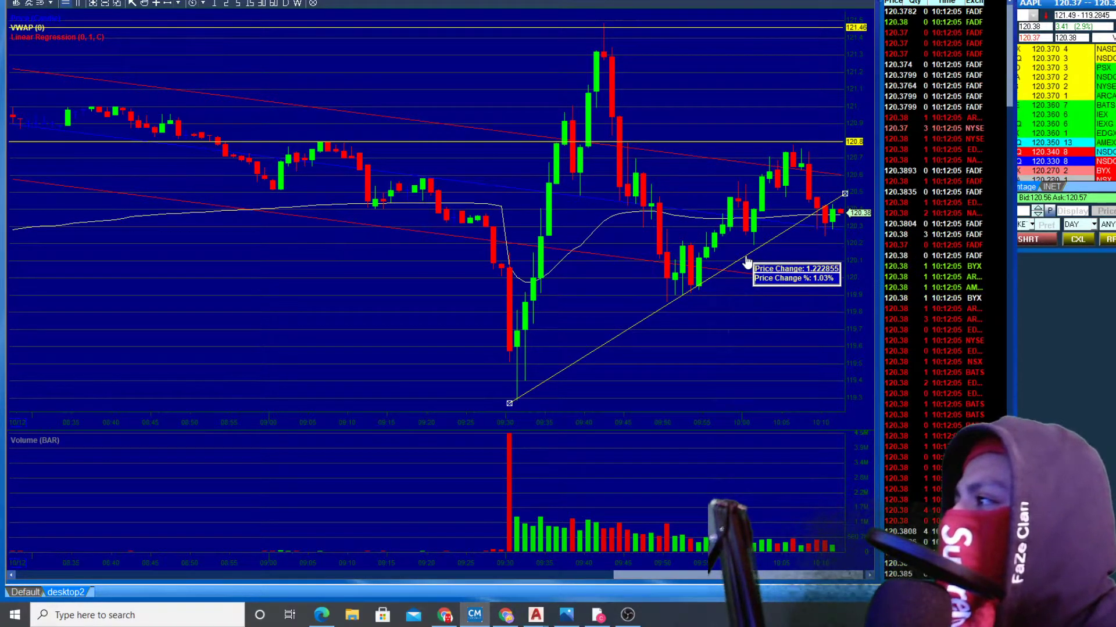
pyautogui.press('Delete')
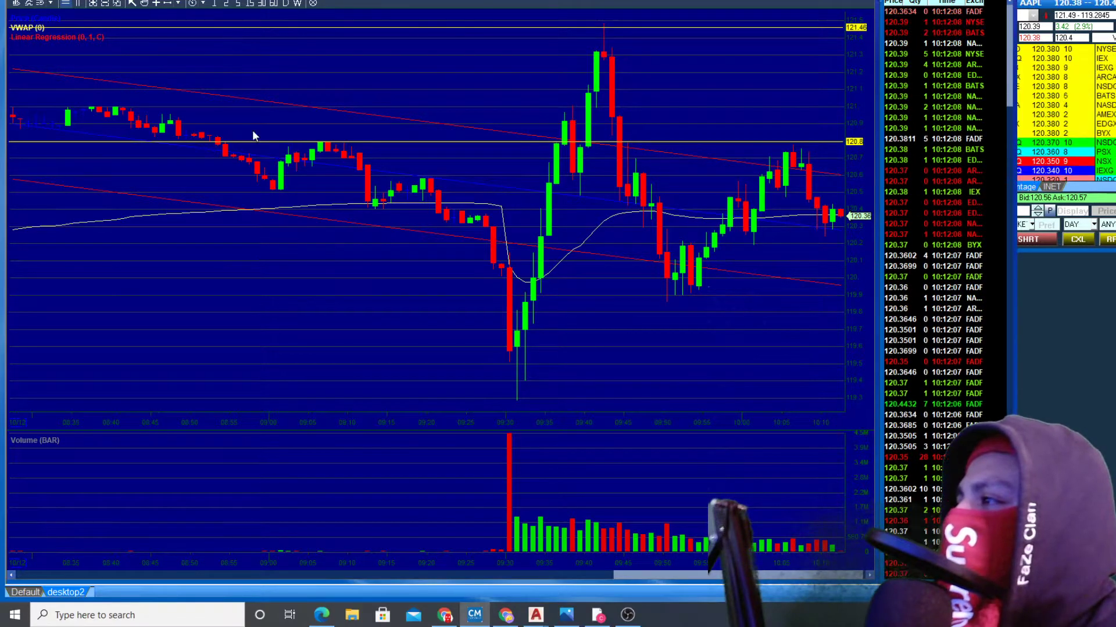
pyautogui.click(172, 3)
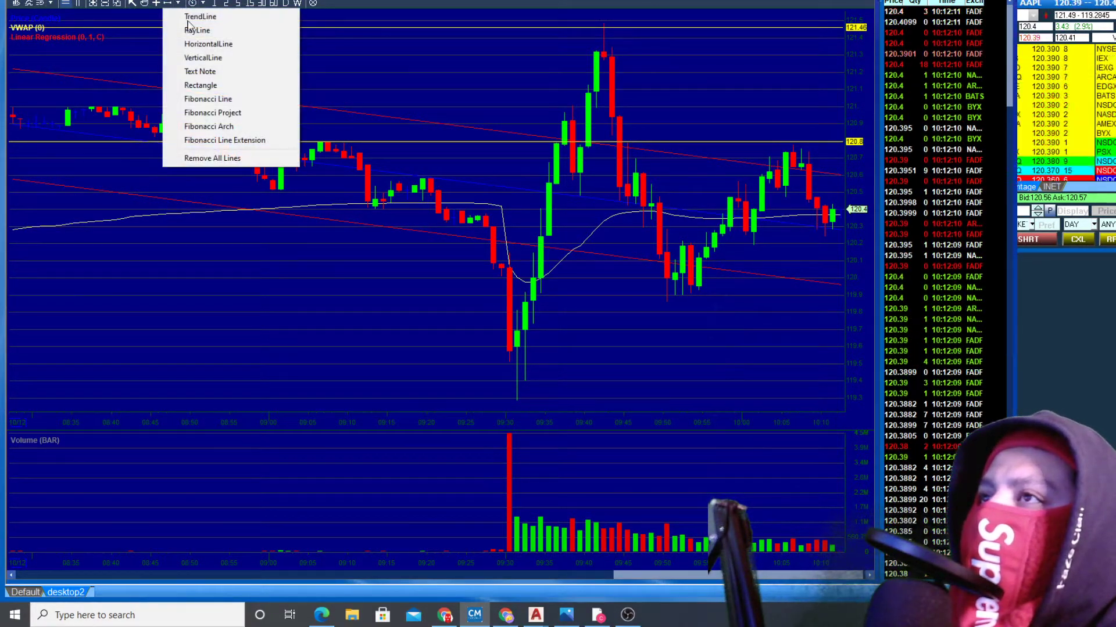
pyautogui.click(219, 44)
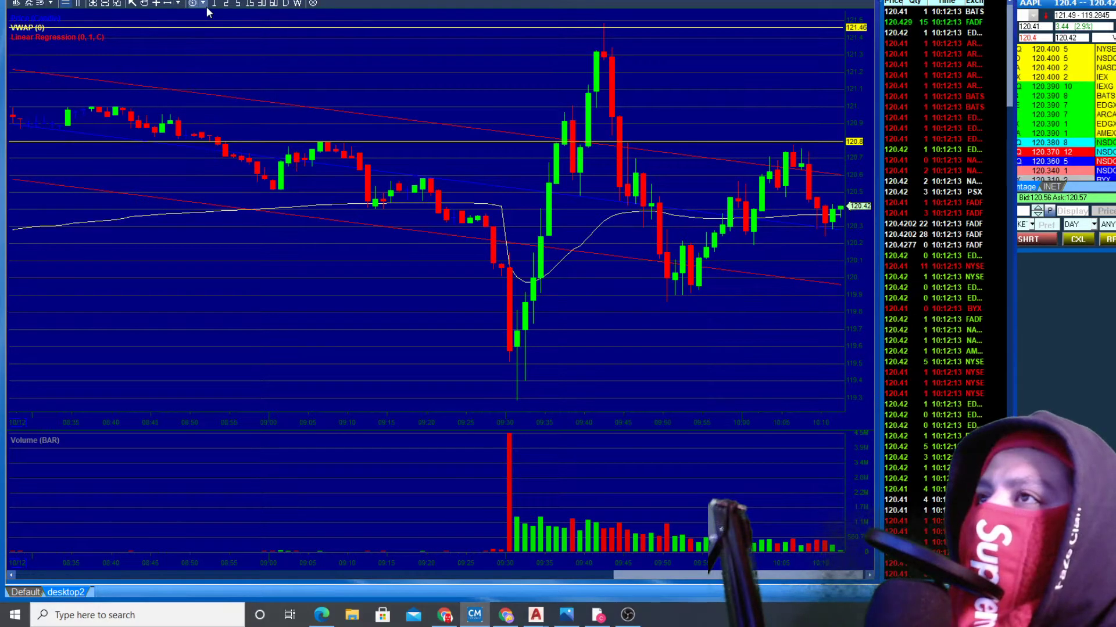
pyautogui.click(178, 3)
pyautogui.click(198, 17)
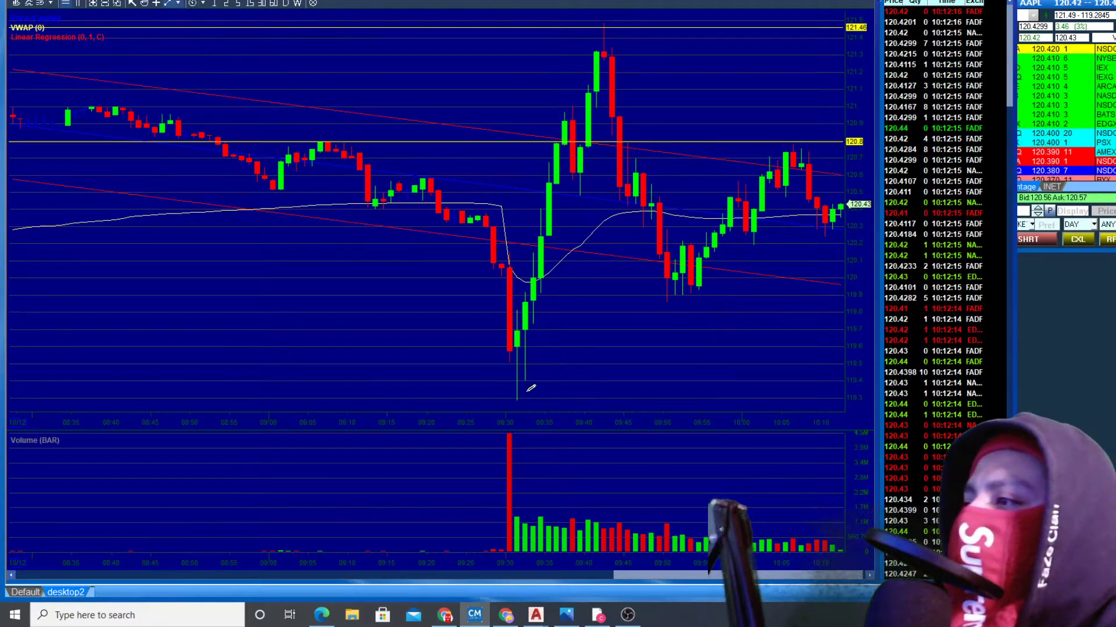
pyautogui.moveTo(547, 386); pyautogui.dragTo(834, 228)
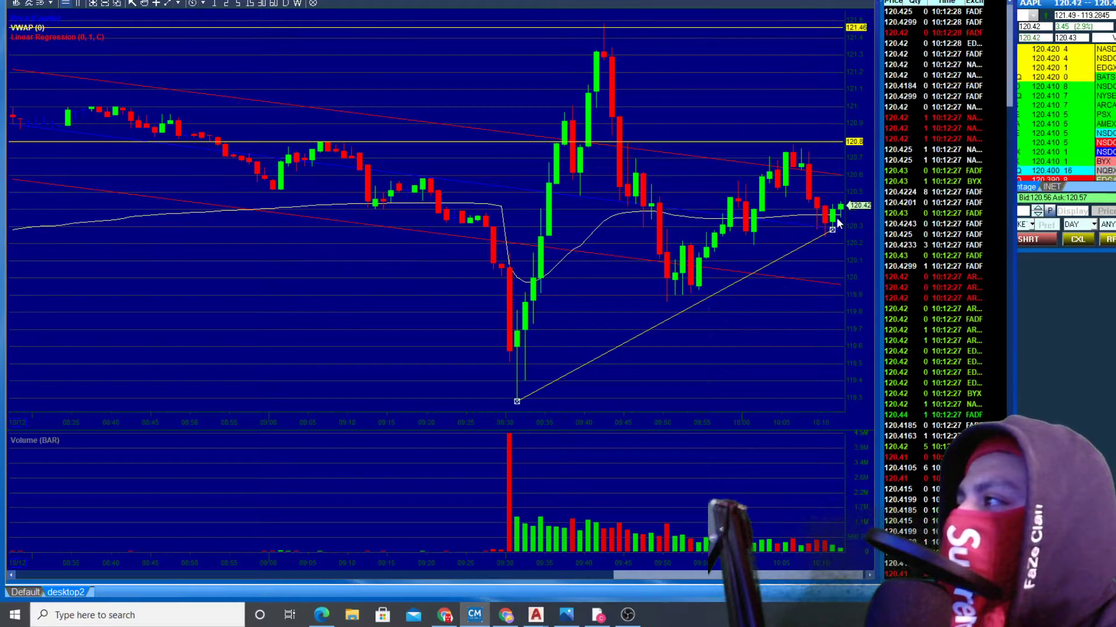
# Step: Add a horizontal line at 120.24 on the DAS AAPL chart
pyautogui.click(179, 6)
pyautogui.click(215, 43)
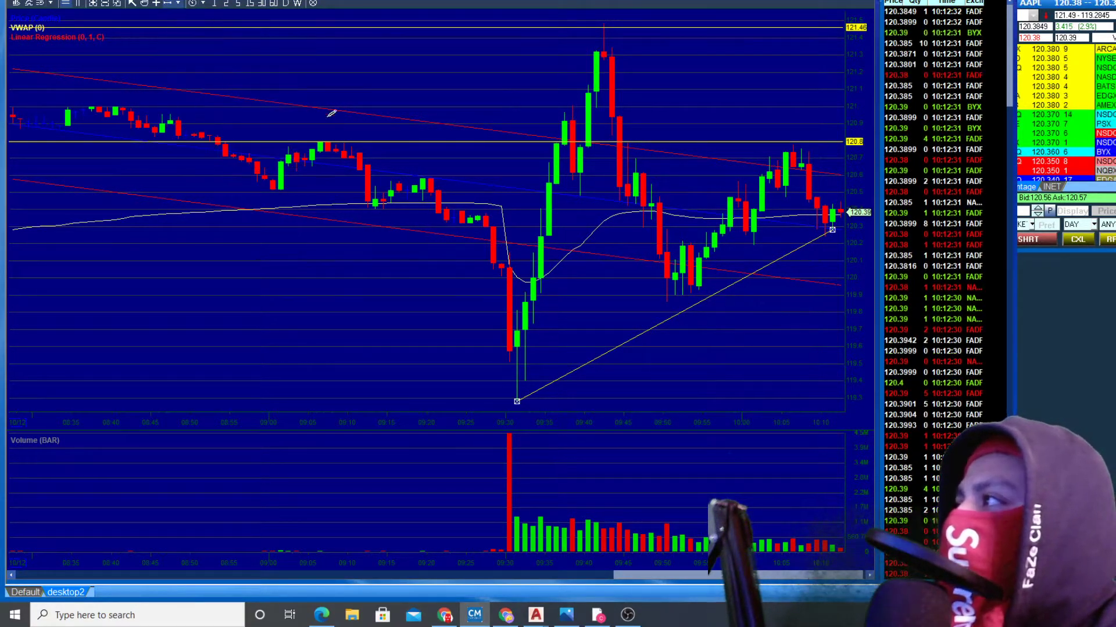
pyautogui.click(811, 237)
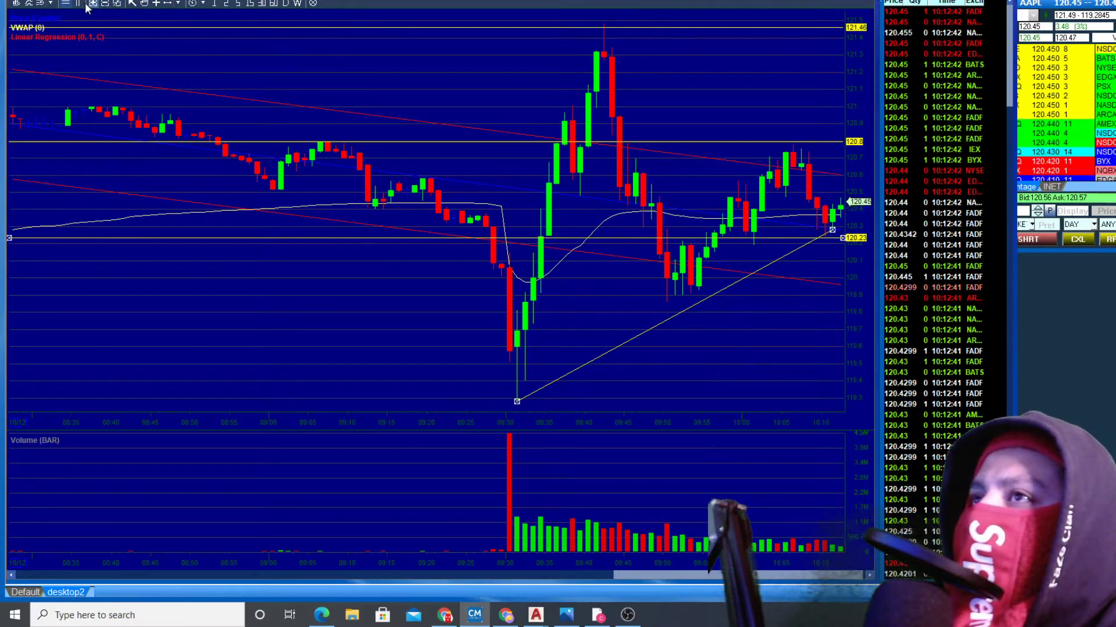
# Step: Draw a Fibonacci retracement from the 09:31 low to the 09:41 high, then remove all drawn lines
pyautogui.click(181, 3)
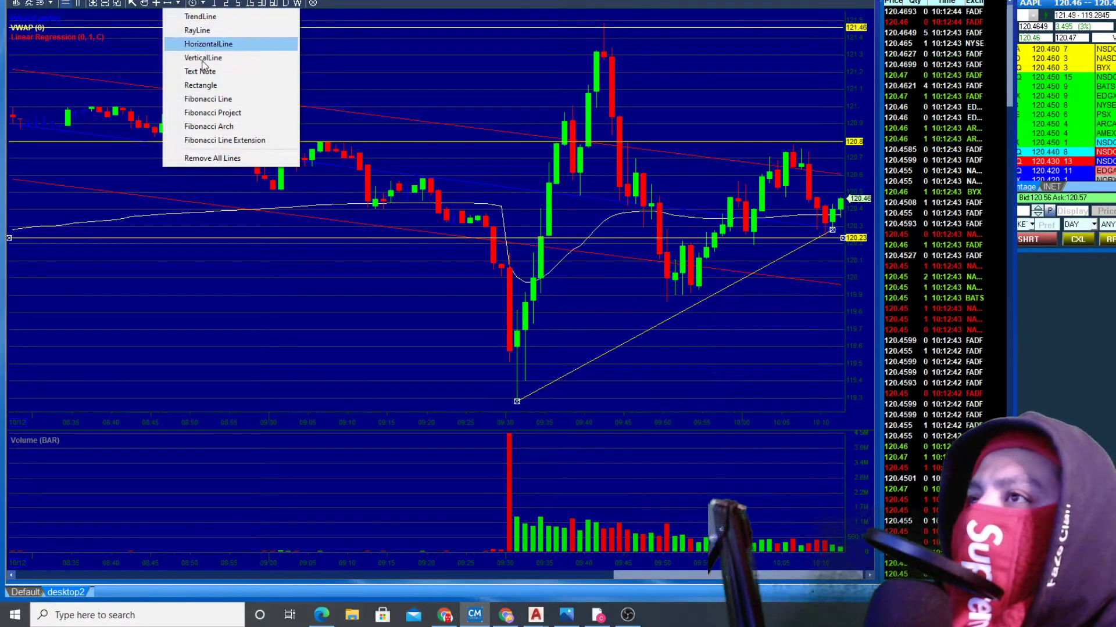
pyautogui.click(225, 99)
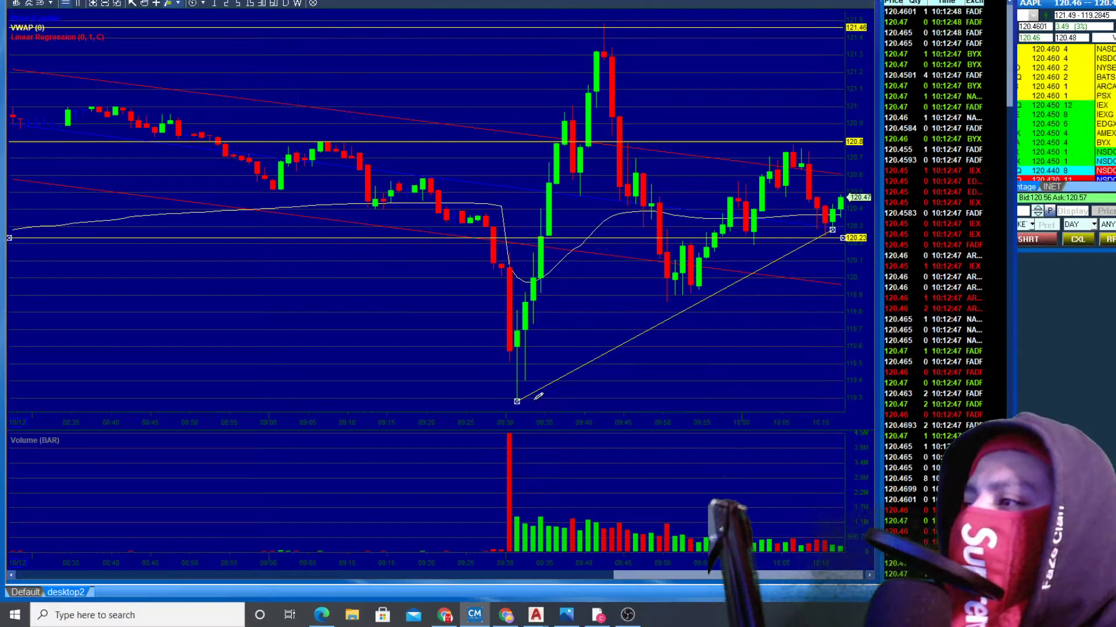
pyautogui.moveTo(531, 398); pyautogui.dragTo(604, 23)
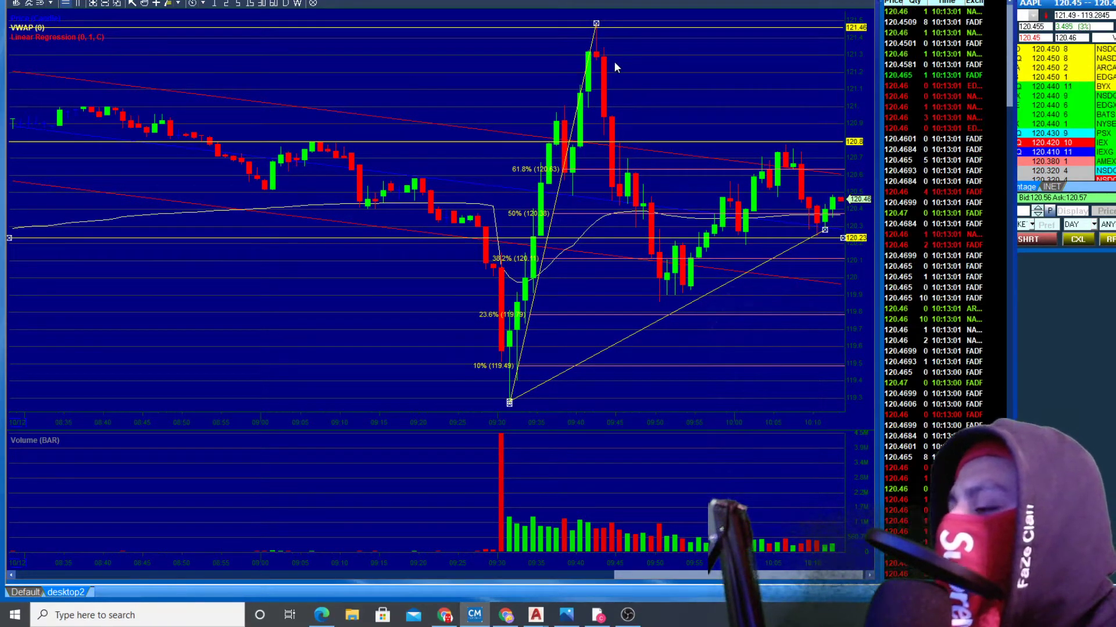
pyautogui.press('Delete')
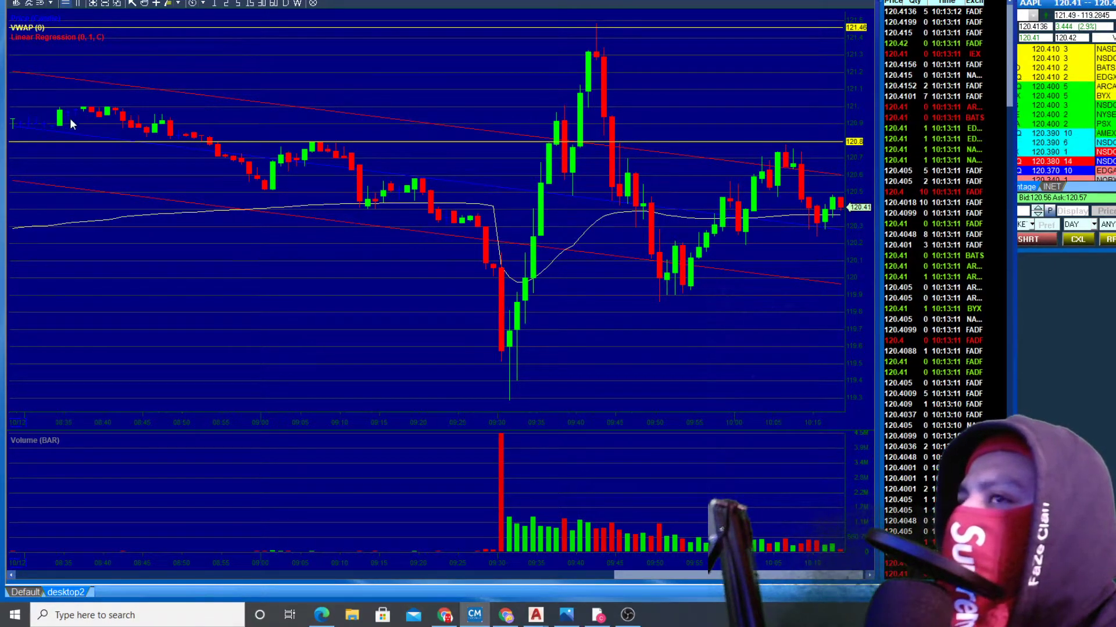
# Step: Place a horizontal line at 120.24 on the DAS Trader Pro AAPL chart
pyautogui.click(178, 4)
pyautogui.click(200, 43)
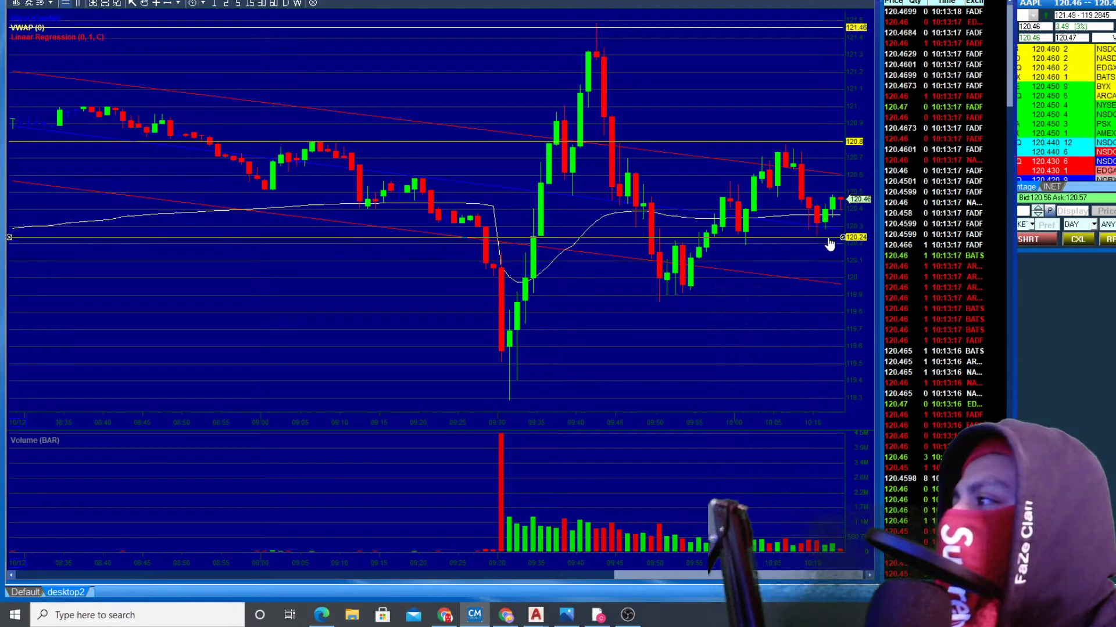
pyautogui.click(828, 237)
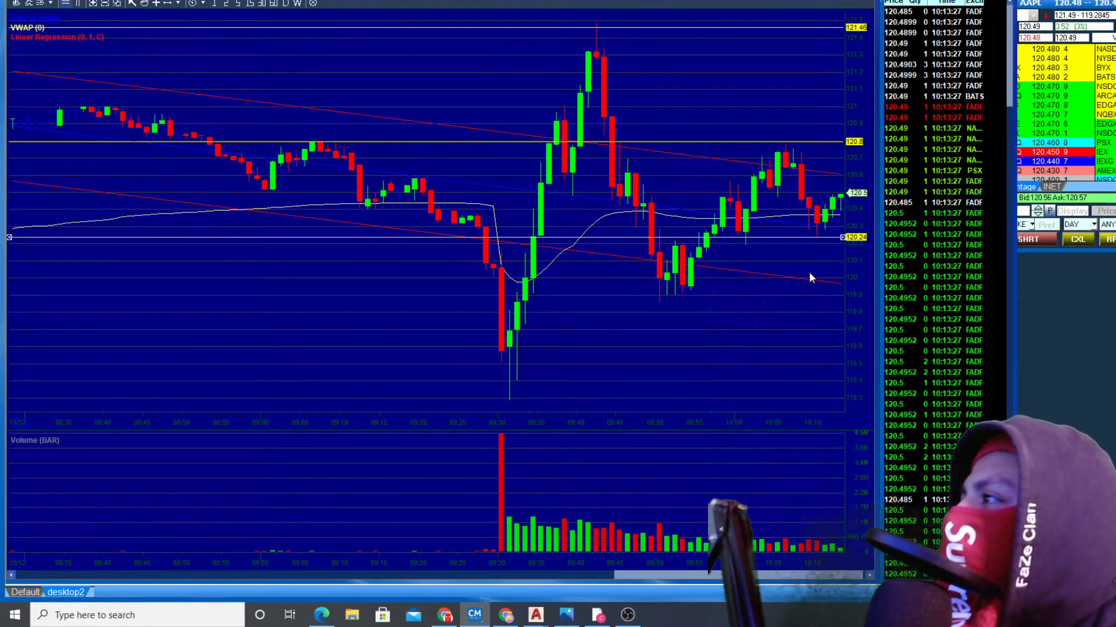
pyautogui.click(842, 150)
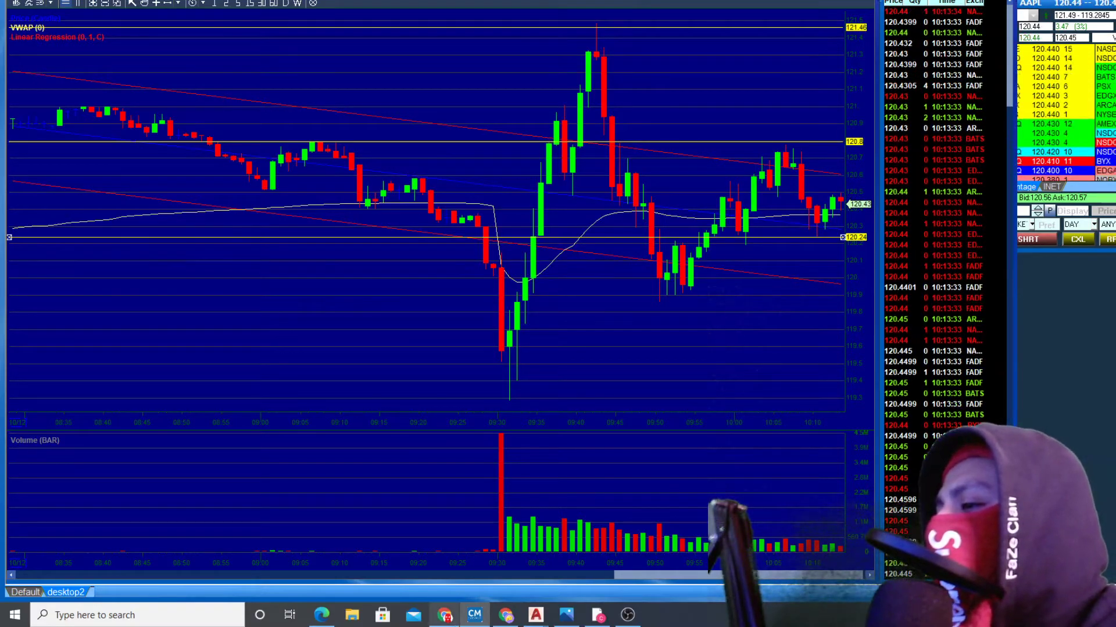
pyautogui.moveTo(433, 621)
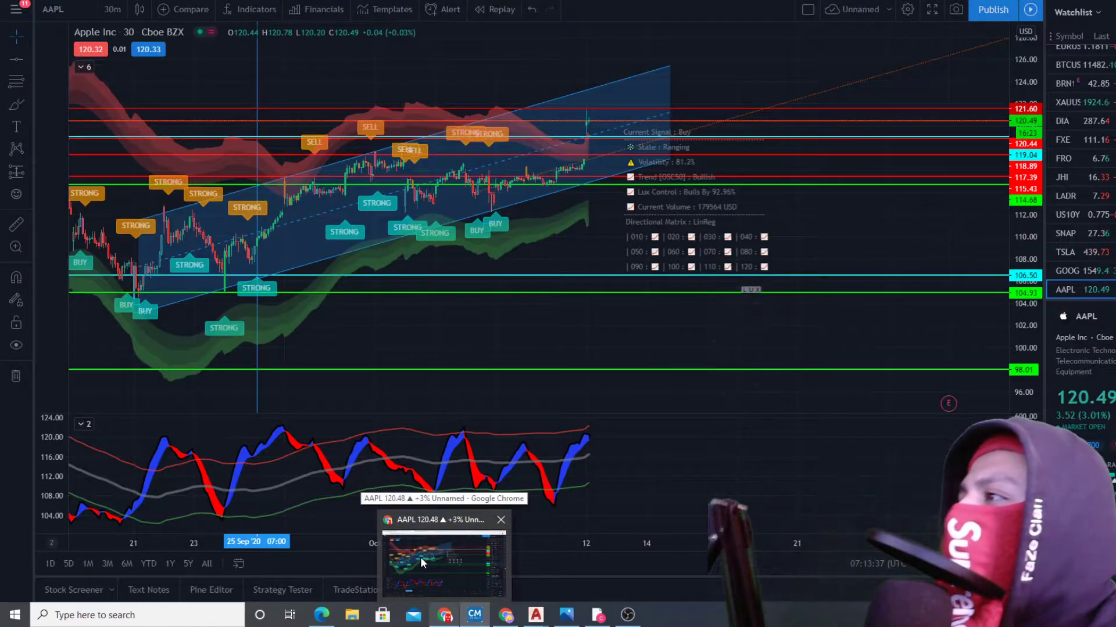
# Step: Bring TradingView forward, glance at Robinhood, and pan the 30-minute AAPL chart left
pyautogui.click(420, 557)
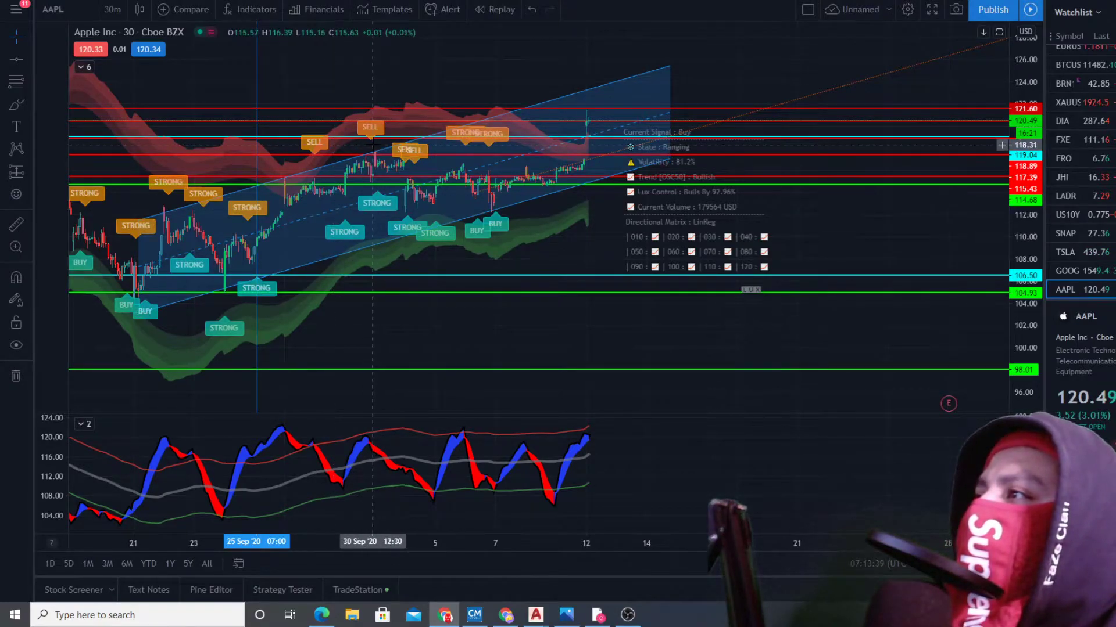
pyautogui.hotkey('alt', 'Tab')
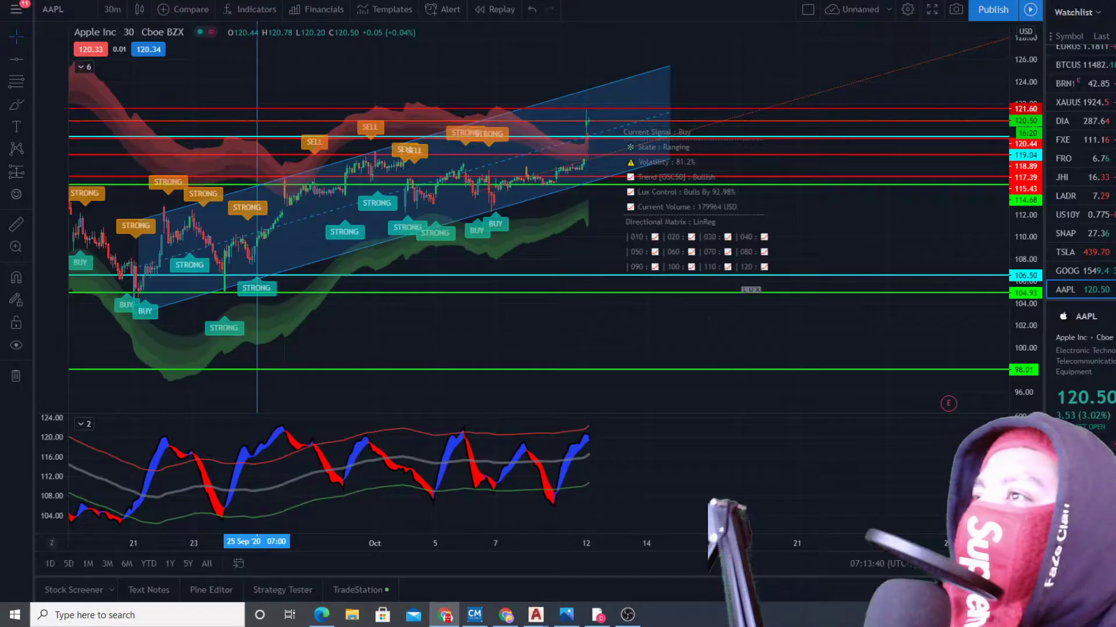
pyautogui.hotkey('alt', 'Tab')
pyautogui.moveTo(581, 229); pyautogui.dragTo(451, 300)
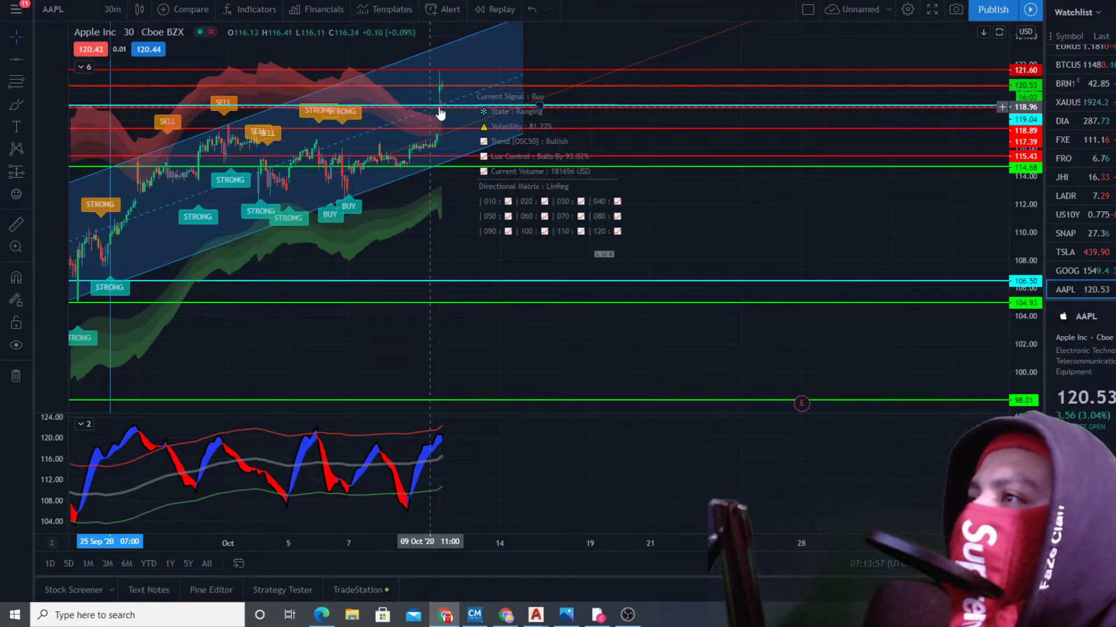
# Step: Change the TradingView AAPL chart interval from 30 minutes to 1 minute
pyautogui.click(111, 9)
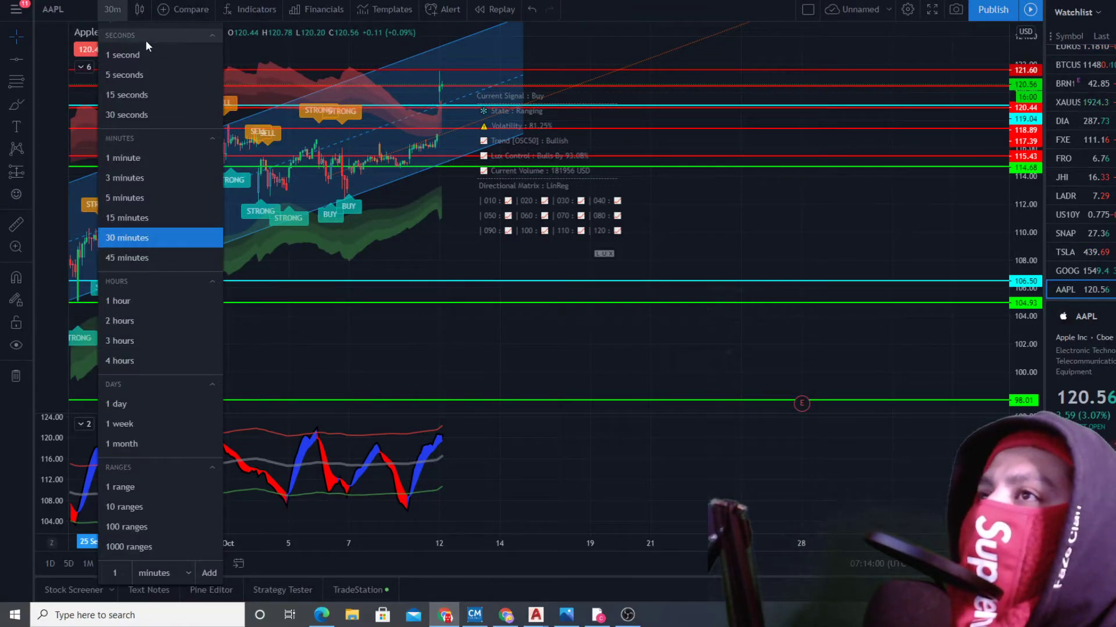
pyautogui.click(145, 164)
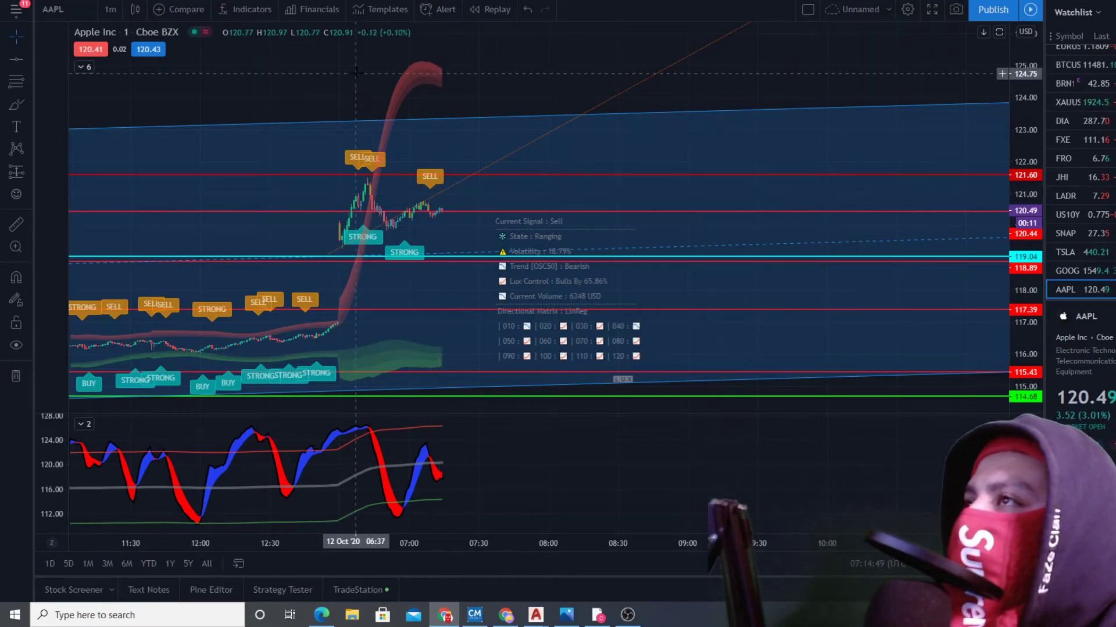
# Step: Look over the DAS chart without changes, then return to TradingView's 1-minute AAPL chart
pyautogui.hotkey('alt', 'Tab')
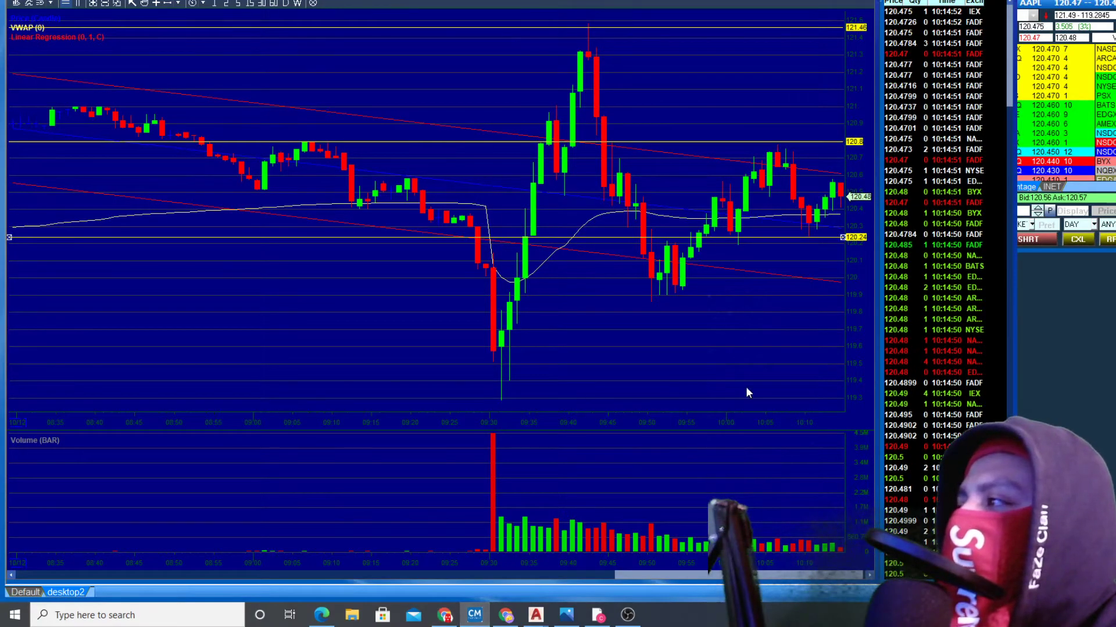
pyautogui.moveTo(810, 246)
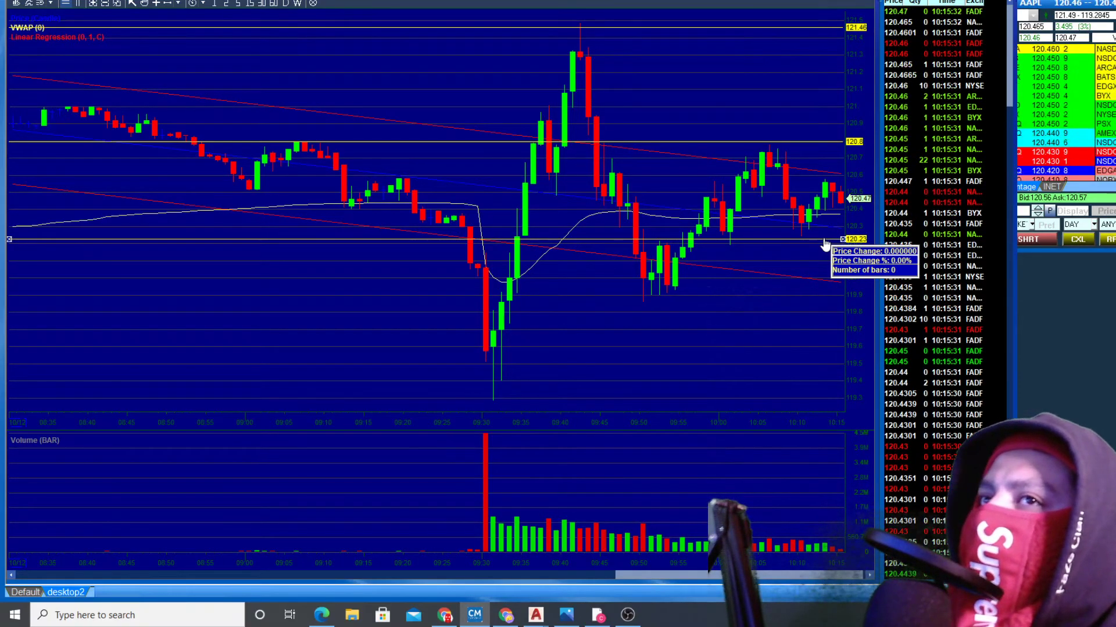
pyautogui.moveTo(445, 619)
pyautogui.click(457, 566)
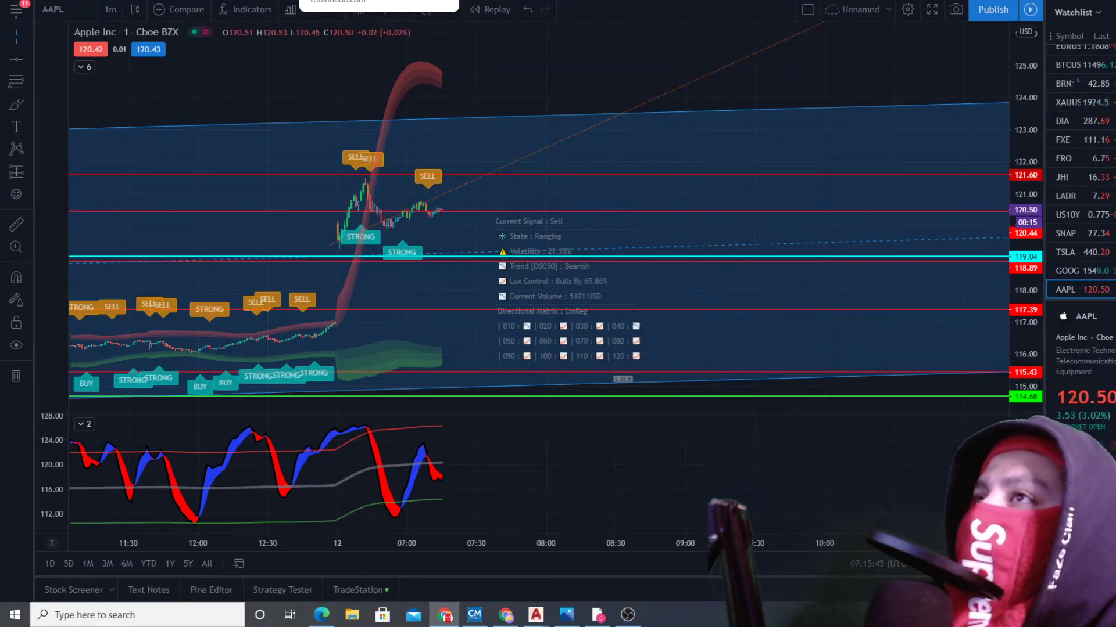
# Step: Return to the Robinhood Apple page showing the 715-share position at $120.40 average cost
pyautogui.click(348, 1)
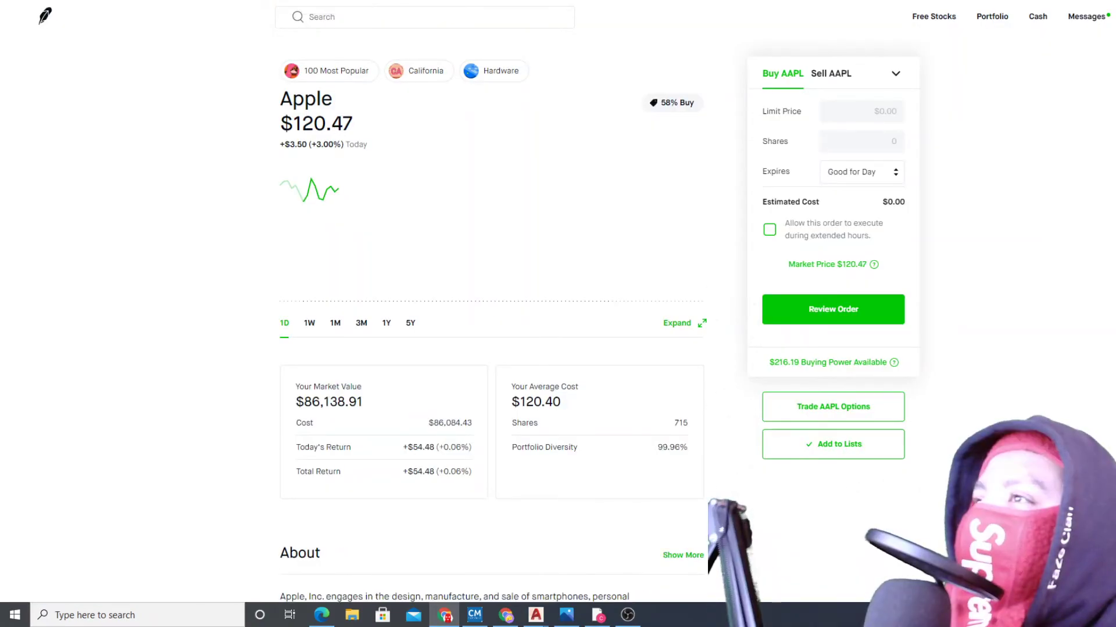